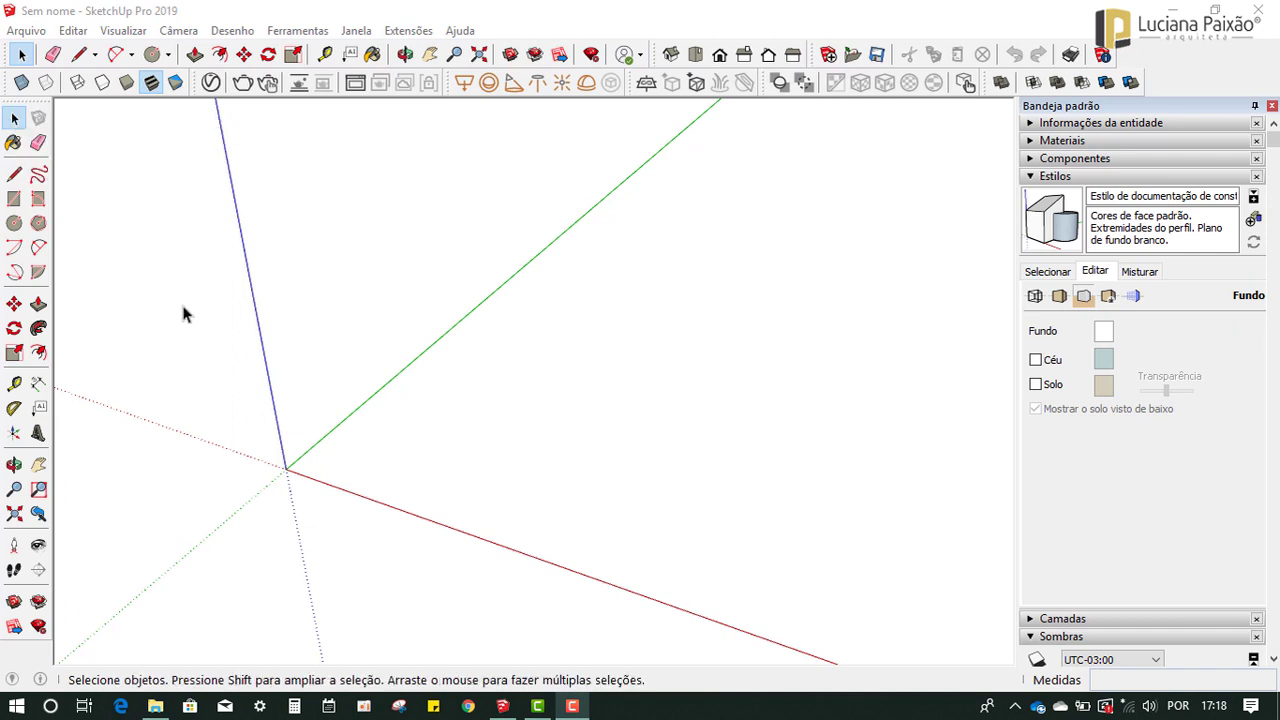
# Step: Draw a 5;8 rectangle (5 m by 8 m) with its first corner at the origin
pyautogui.click(400, 370)
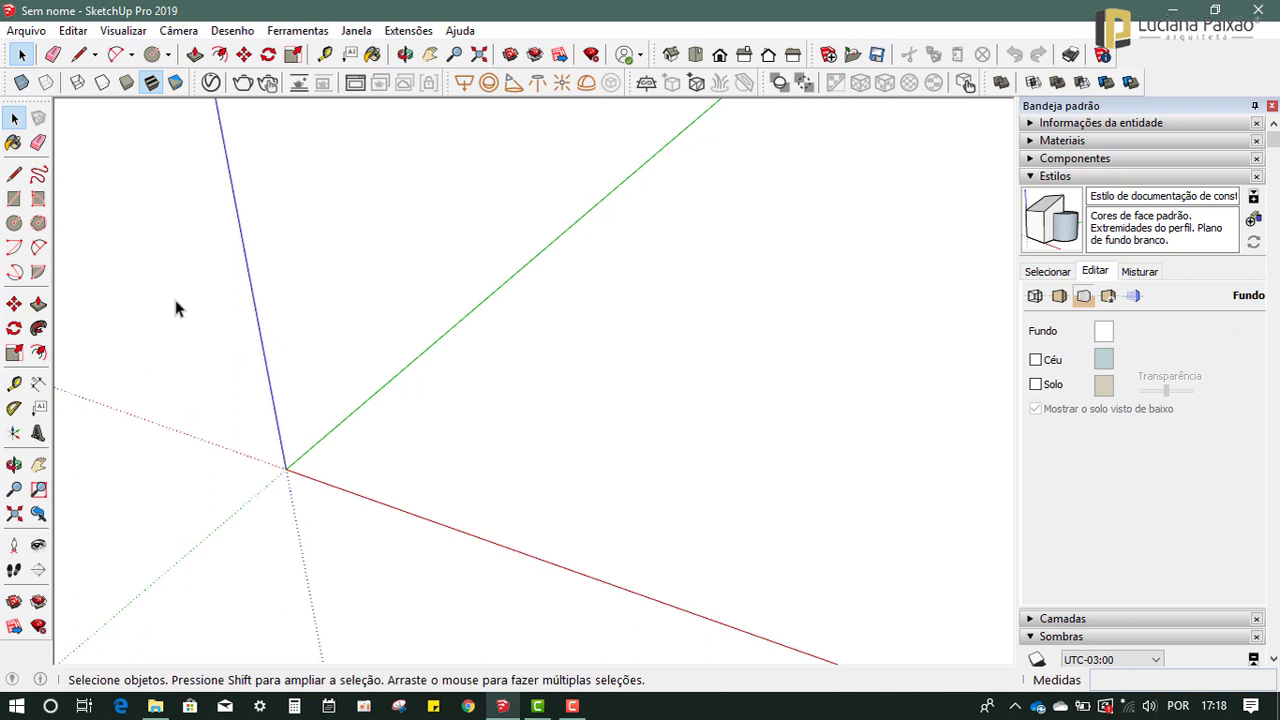
pyautogui.click(14, 201)
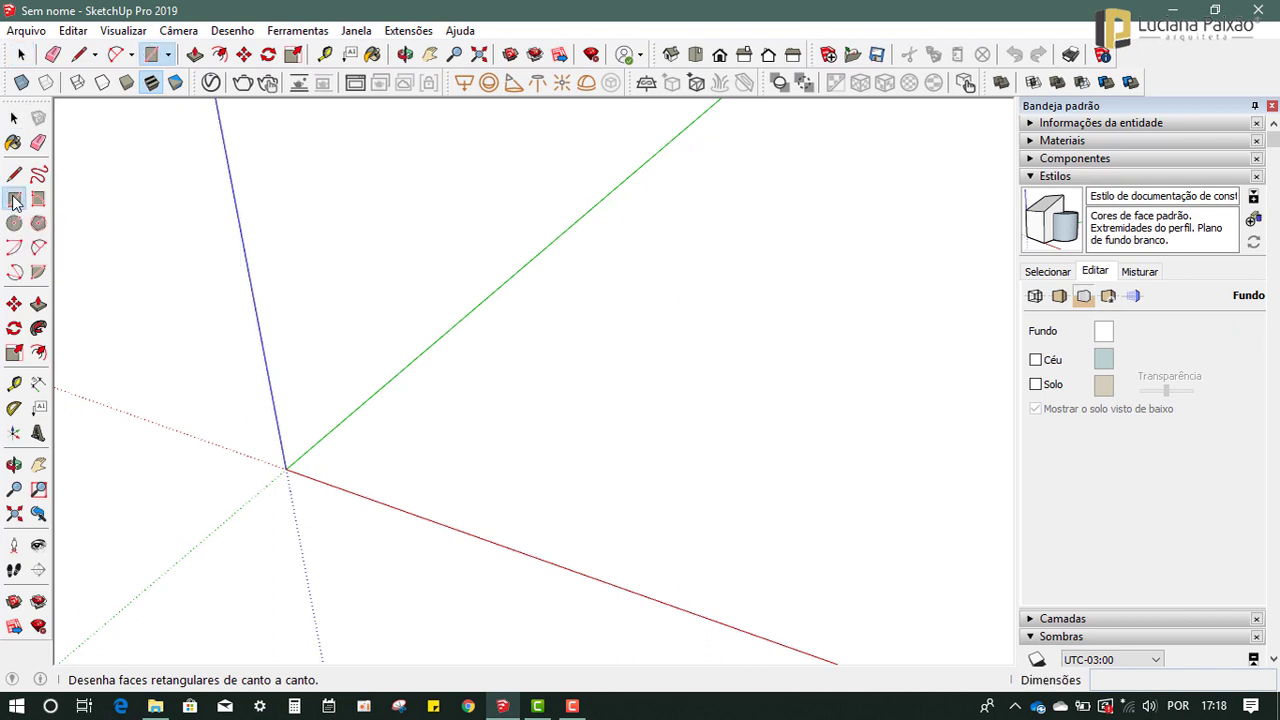
pyautogui.click(286, 468)
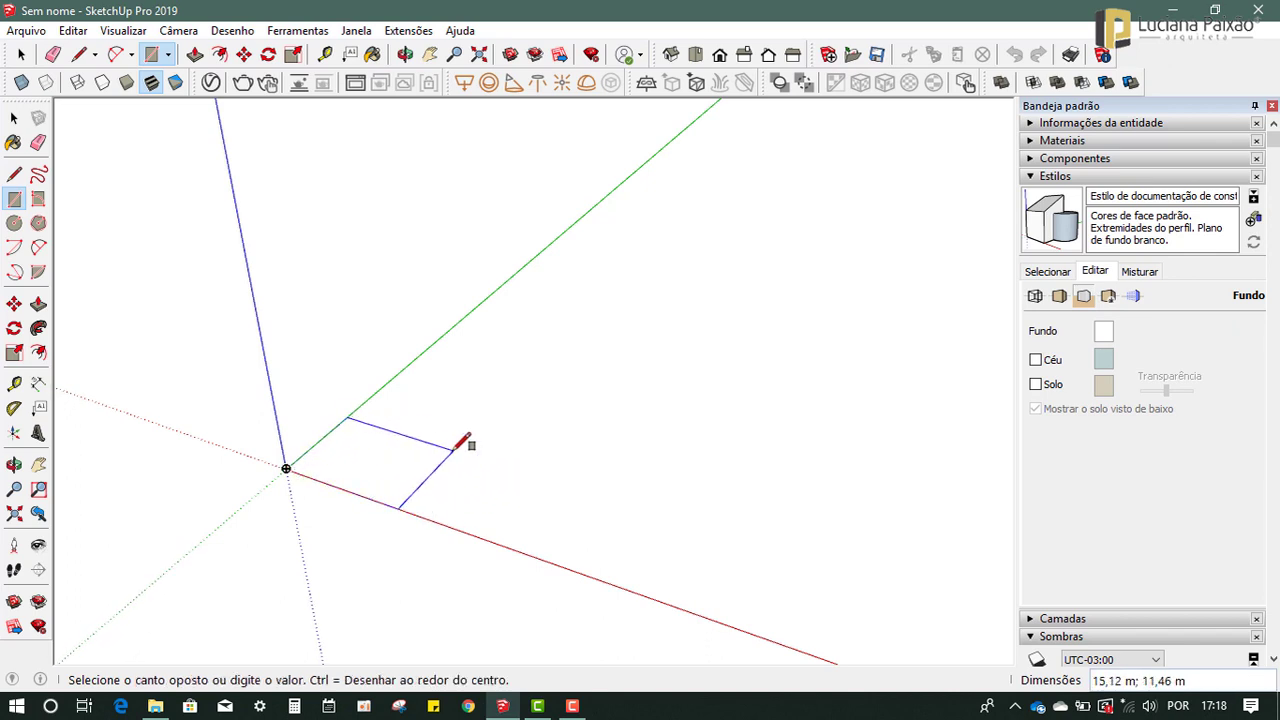
pyautogui.scroll(2, 298, 463)
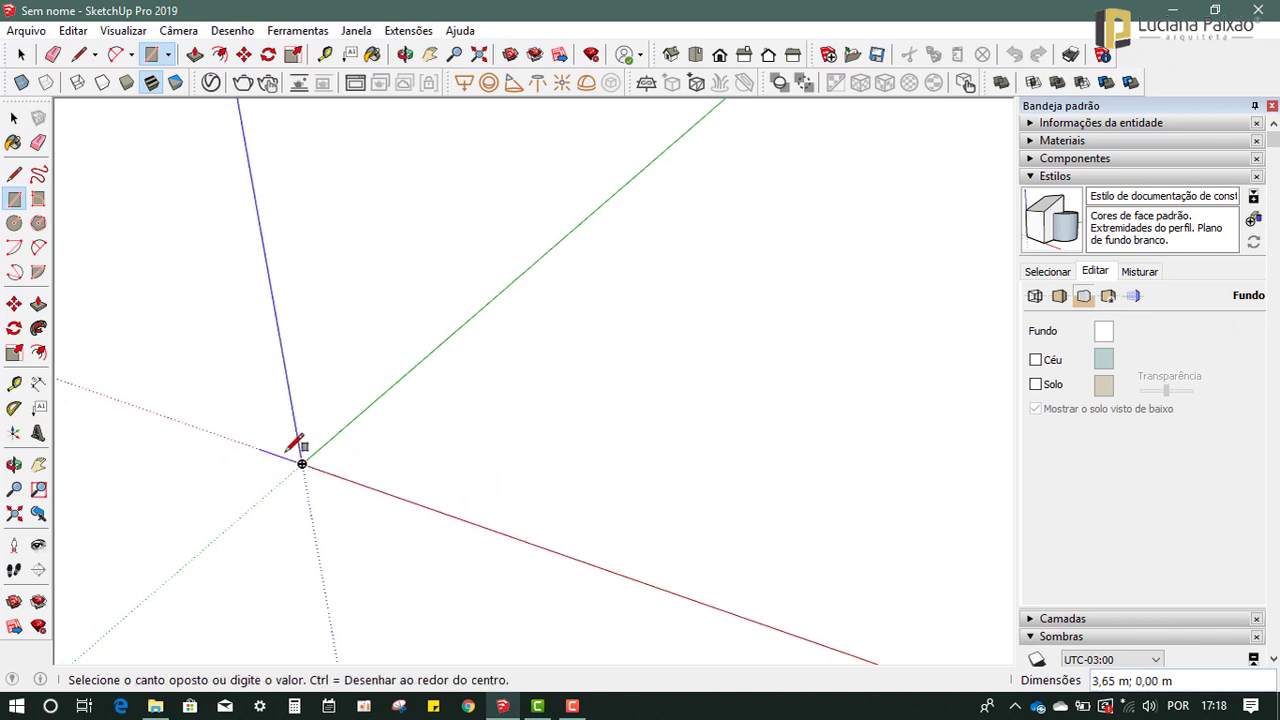
pyautogui.scroll(2, 300, 457)
pyautogui.scroll(1, 300, 457)
pyautogui.scroll(2, 337, 449)
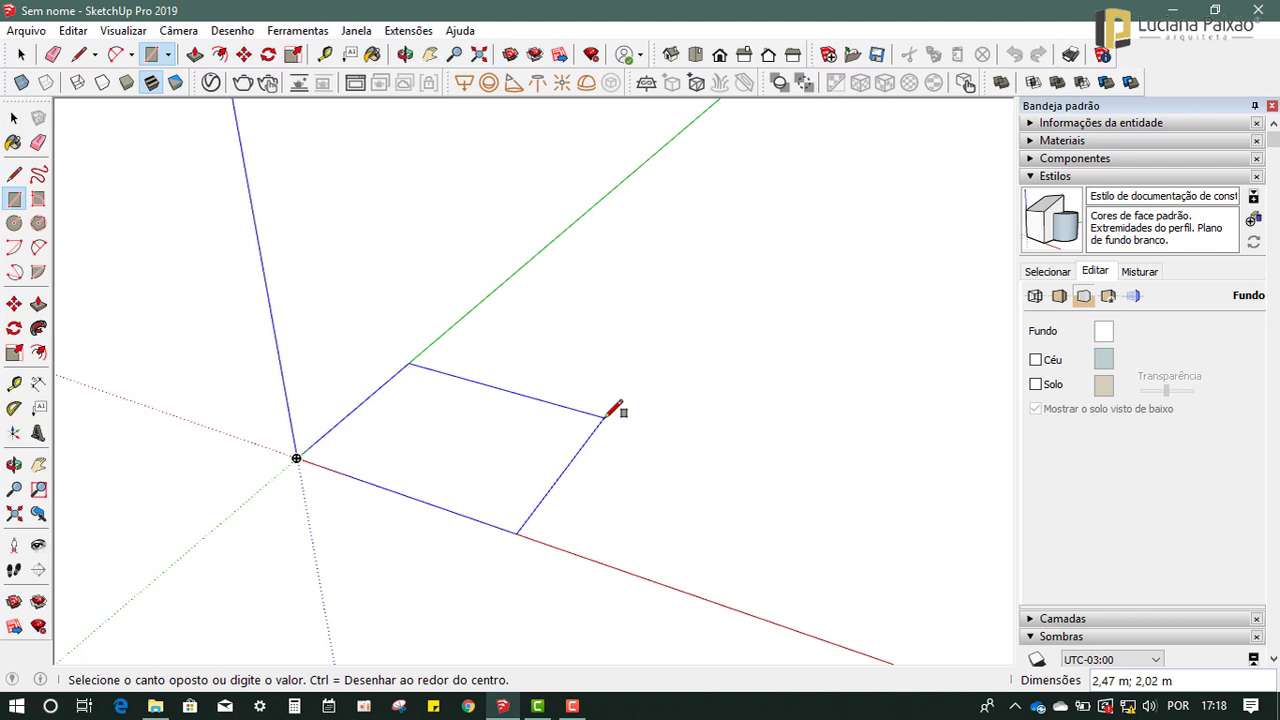
pyautogui.write('5;')
pyautogui.write('8')
pyautogui.press('Return')
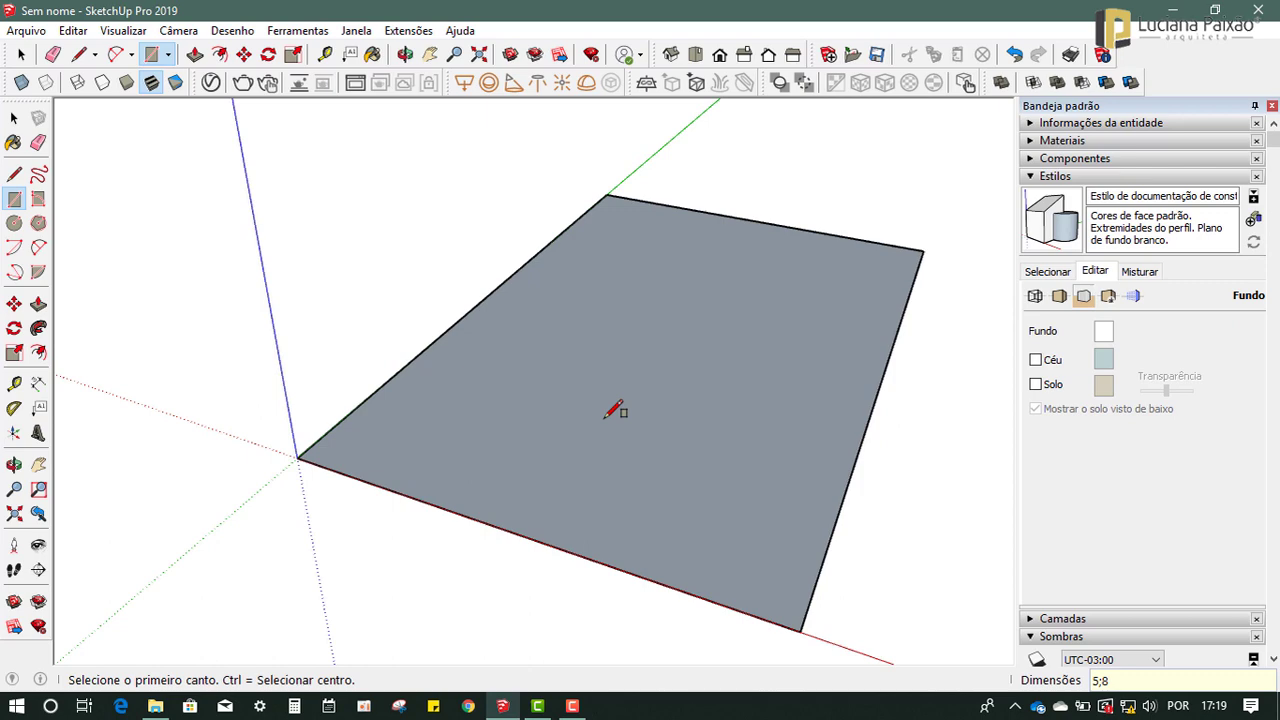
# Step: Orbit and zoom out to view the new flat rectangular face
pyautogui.moveTo(613, 410); pyautogui.dragTo(357, 337, button='middle')
pyautogui.moveTo(534, 426)
pyautogui.mouseDown(button='middle')
pyautogui.moveTo(200, 414)
pyautogui.moveTo(578, 474)
pyautogui.mouseUp(button='middle')
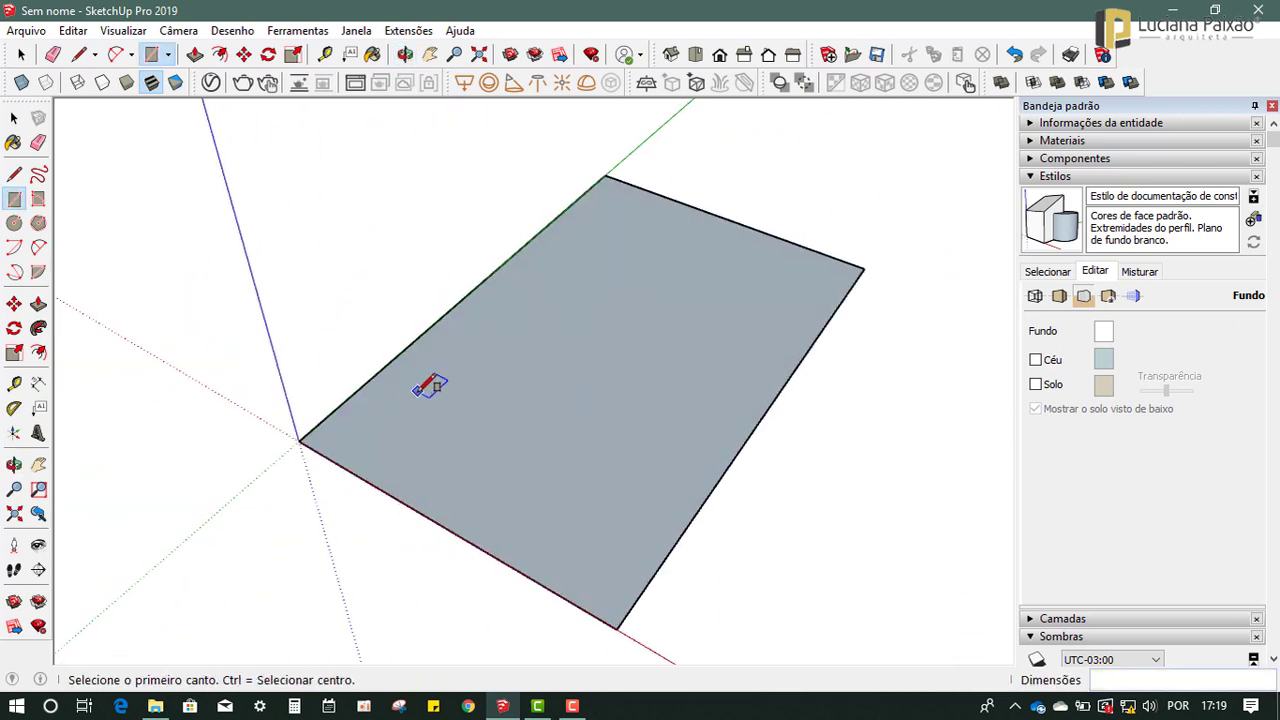
pyautogui.scroll(-2, 405, 397)
pyautogui.scroll(-1, 535, 498)
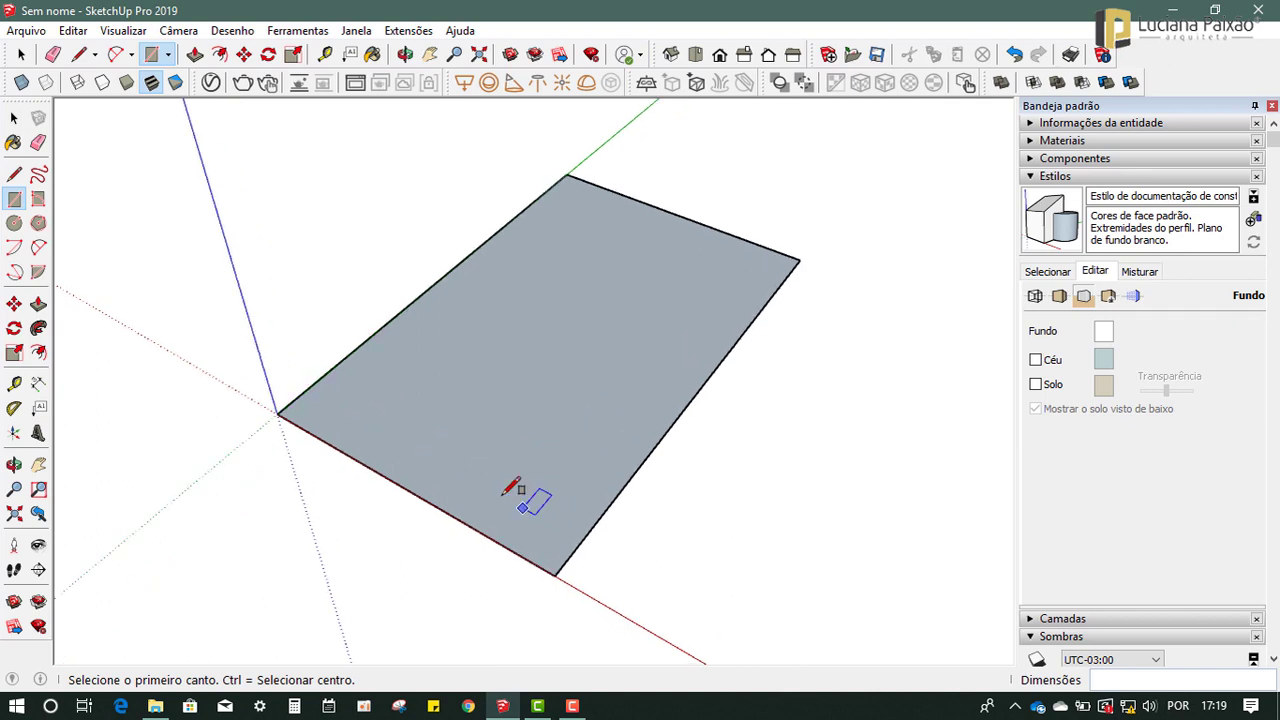
pyautogui.scroll(-1, 350, 362)
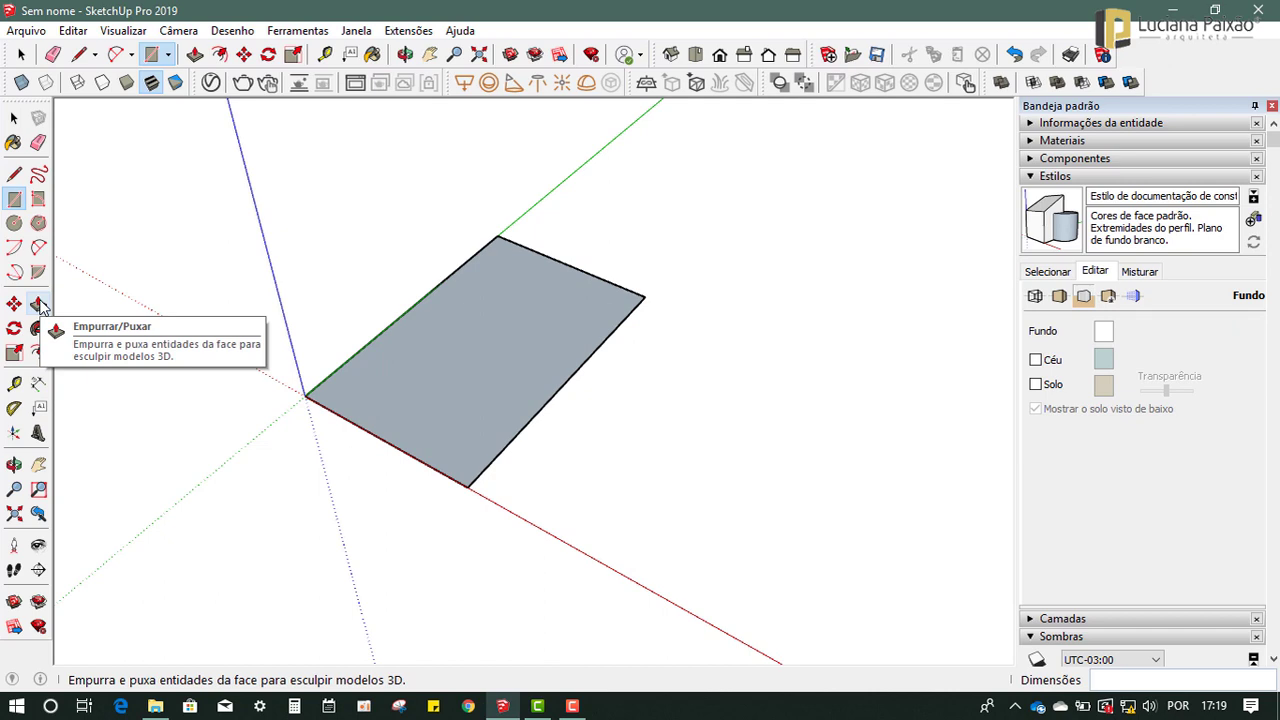
# Step: Push/Pull the 5 by 8 m face upward, settling on 3,5 m after trying 2,9
pyautogui.click(38, 305)
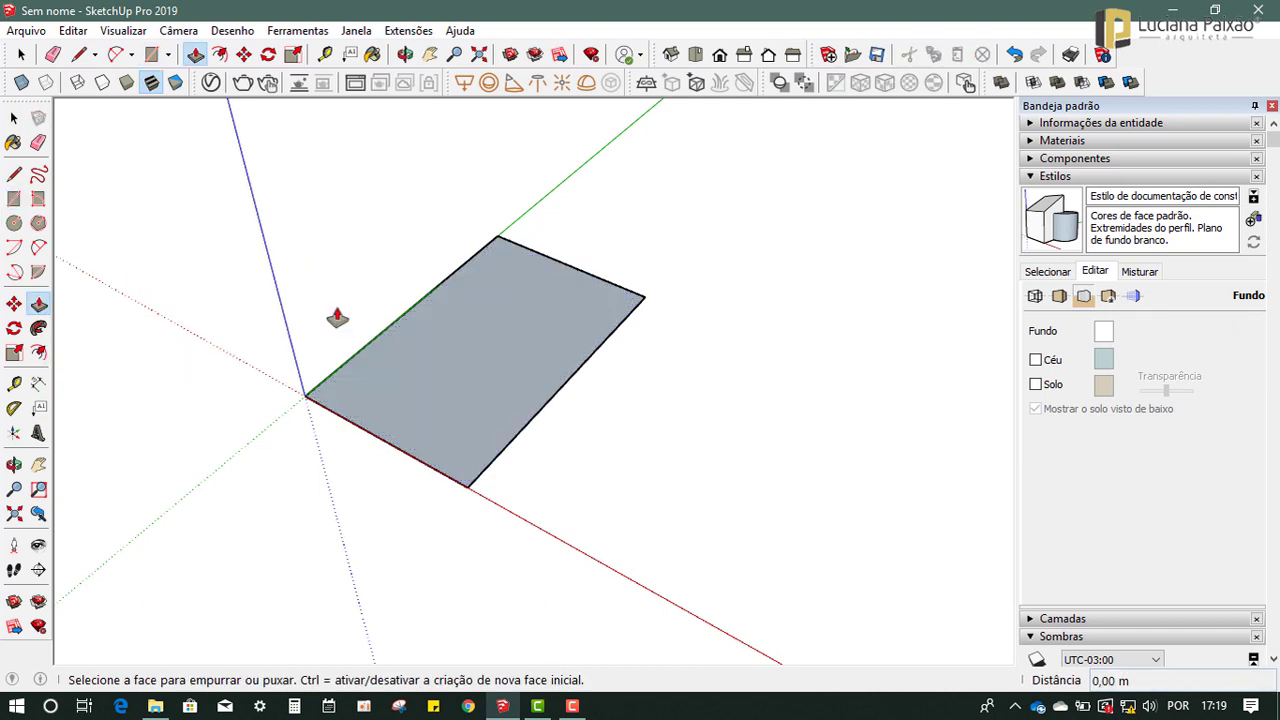
pyautogui.scroll(-2, 477, 434)
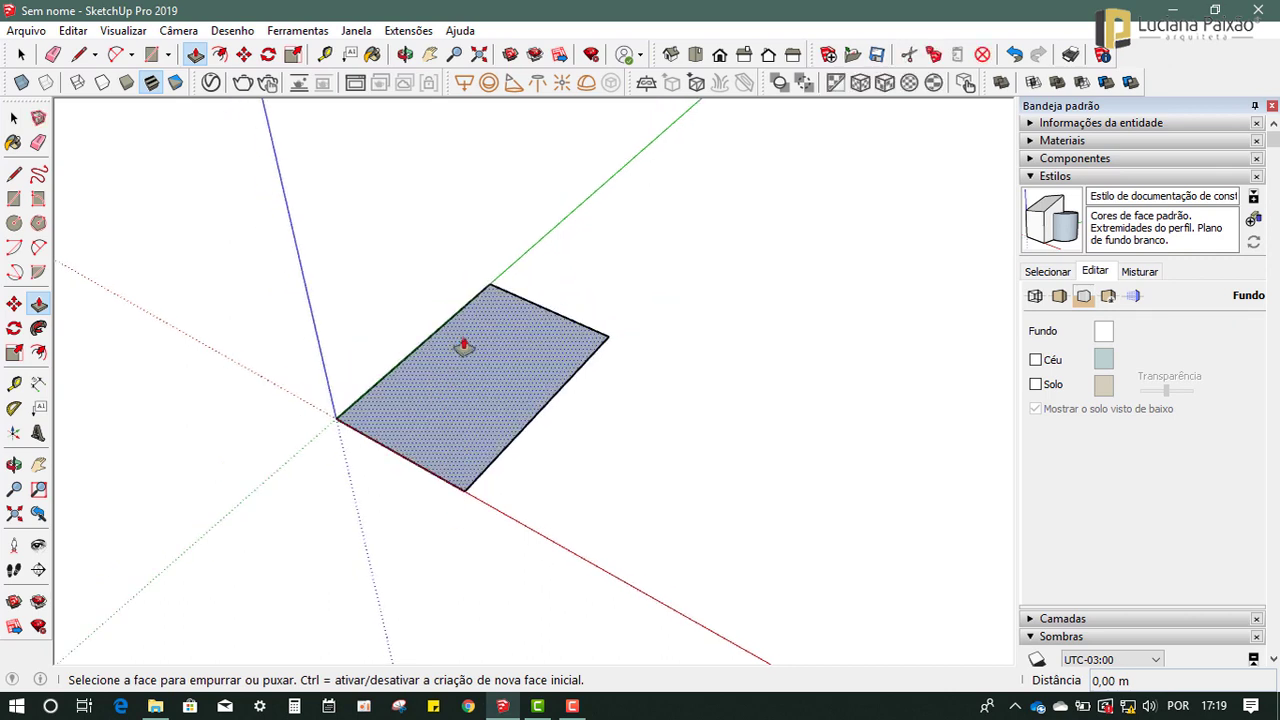
pyautogui.click(467, 354)
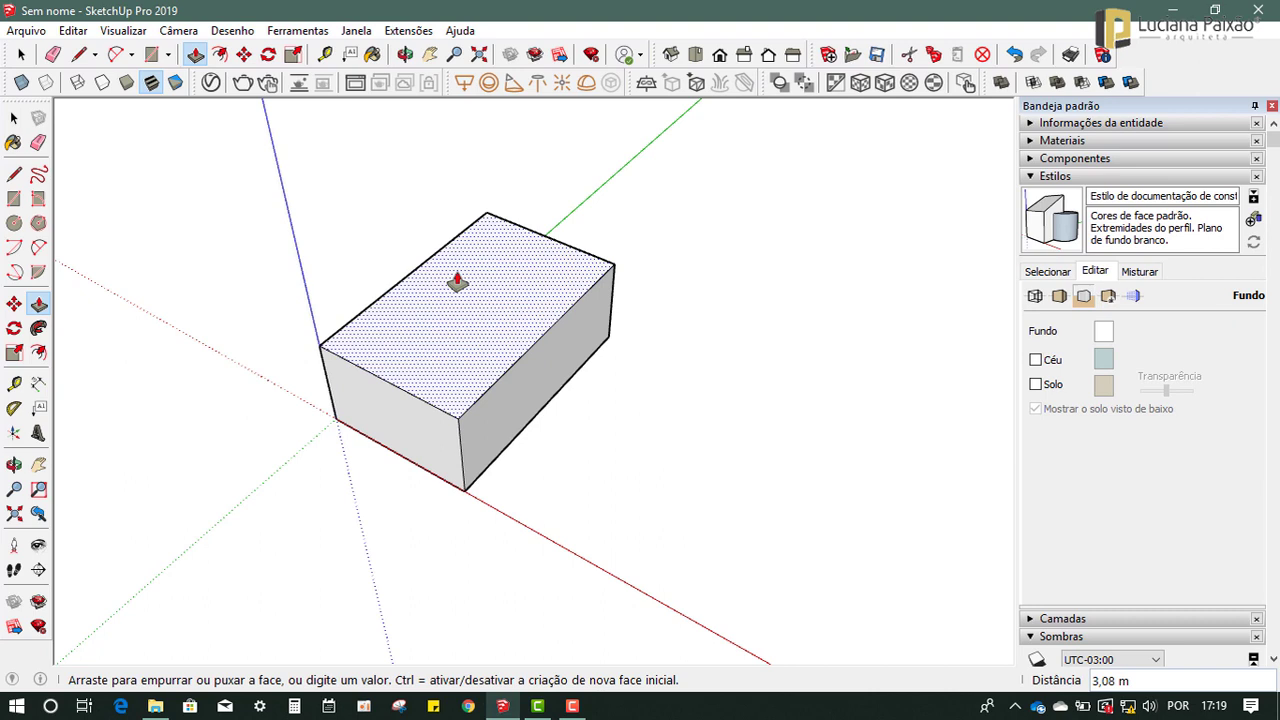
pyautogui.press('Escape')
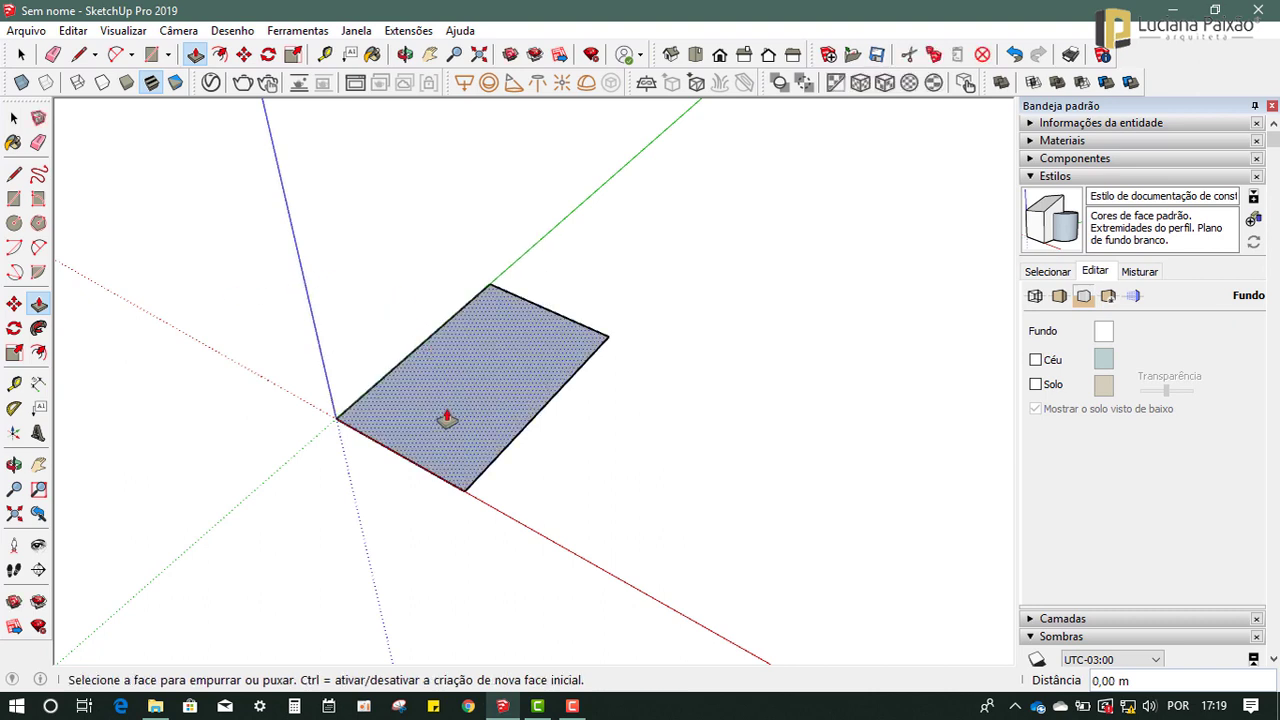
pyautogui.scroll(1, 407, 436)
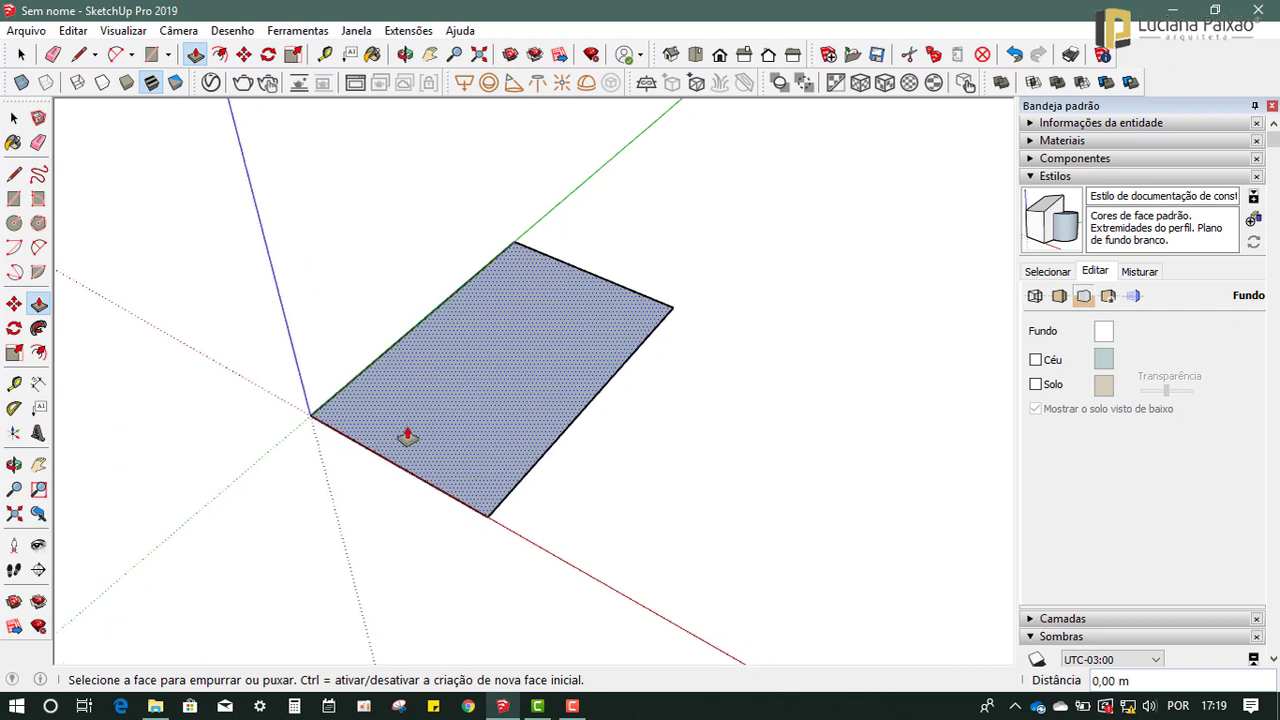
pyautogui.click(474, 375)
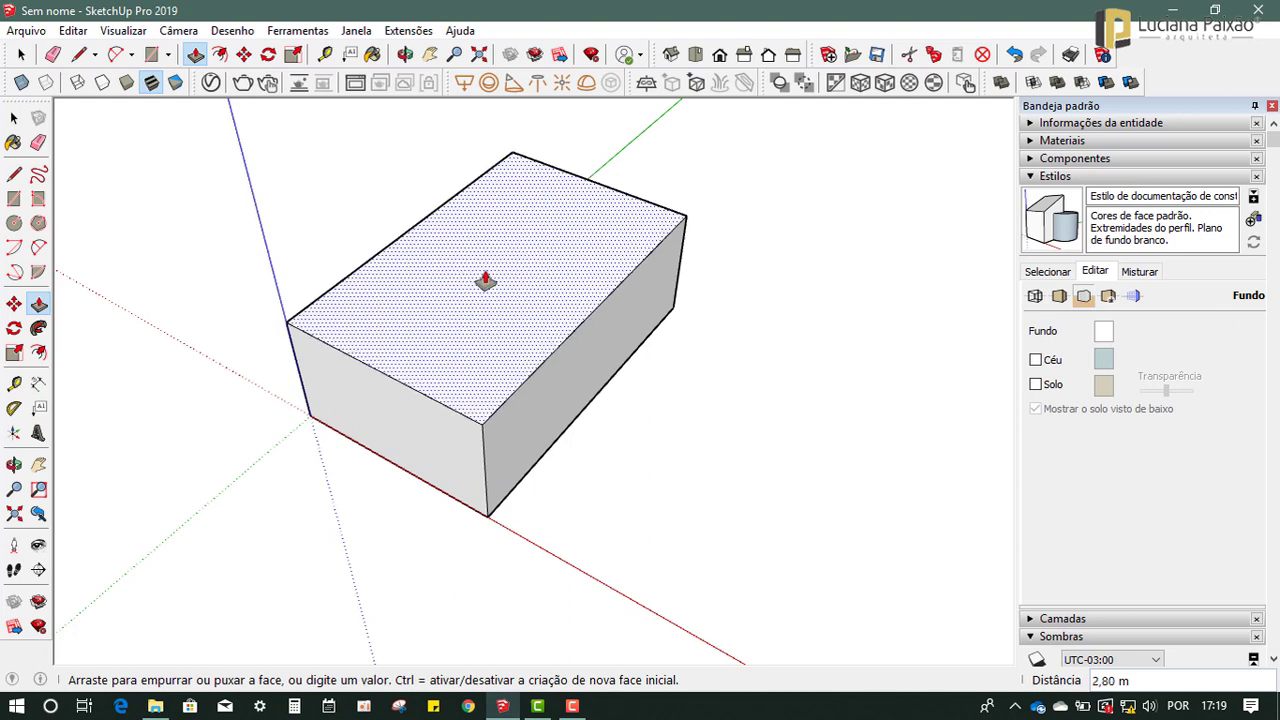
pyautogui.write('2,9')
pyautogui.press('Return')
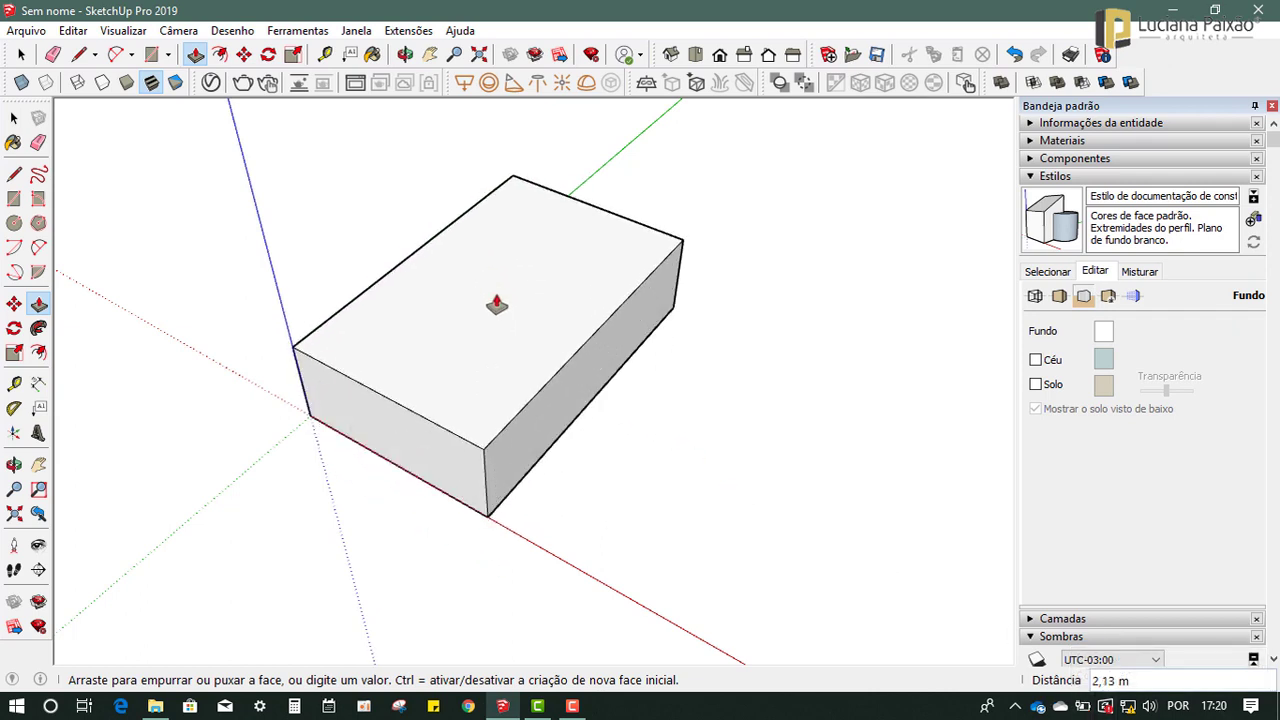
pyautogui.write('3,')
pyautogui.write('5')
pyautogui.press('Return')
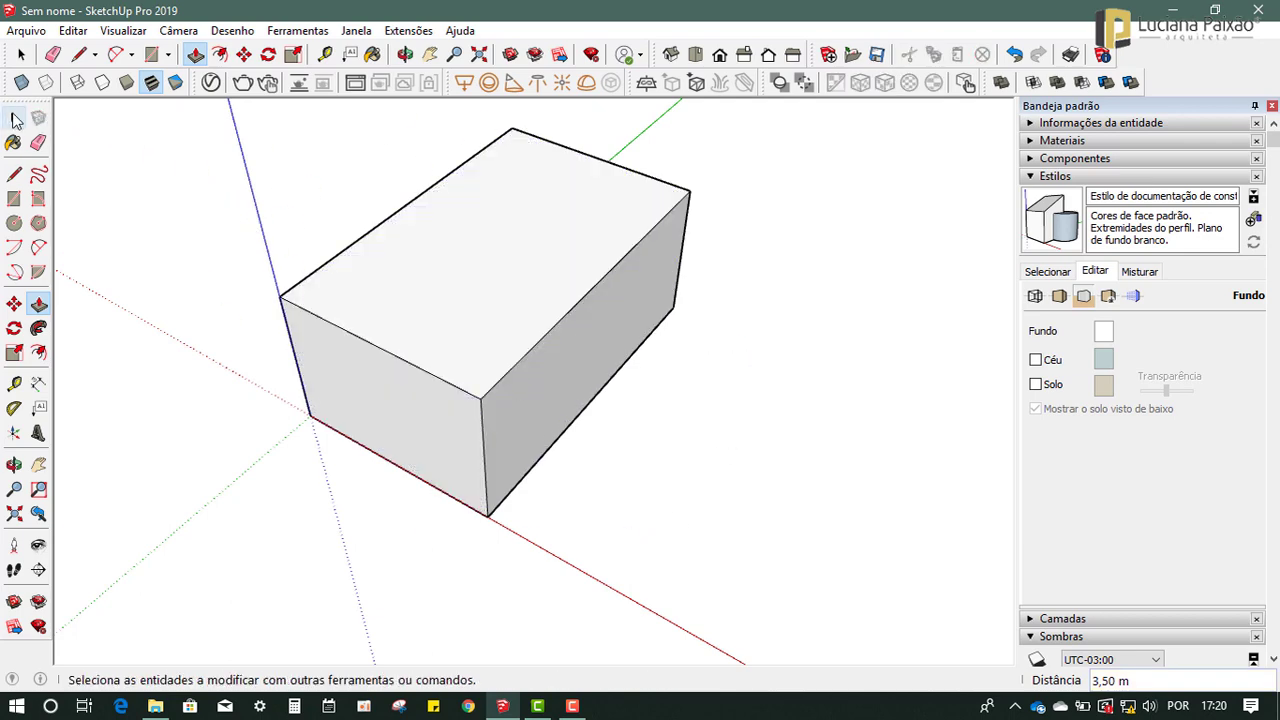
pyautogui.click(16, 119)
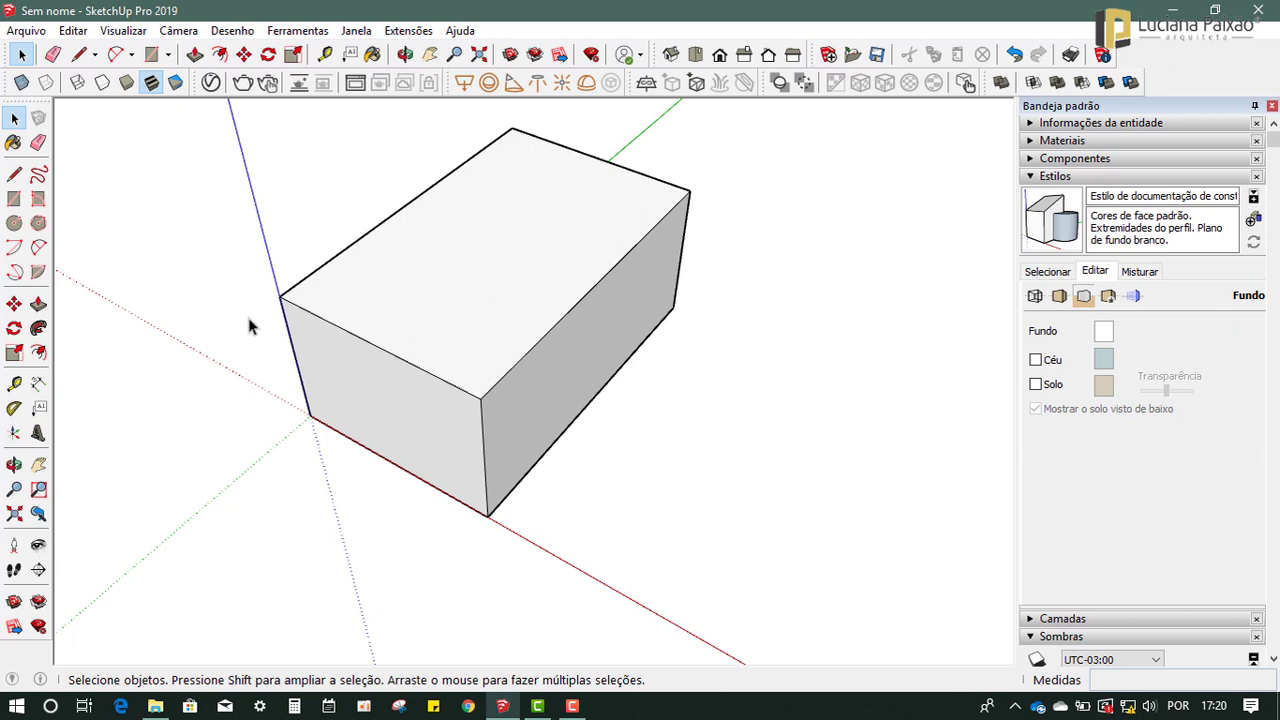
pyautogui.click(17, 387)
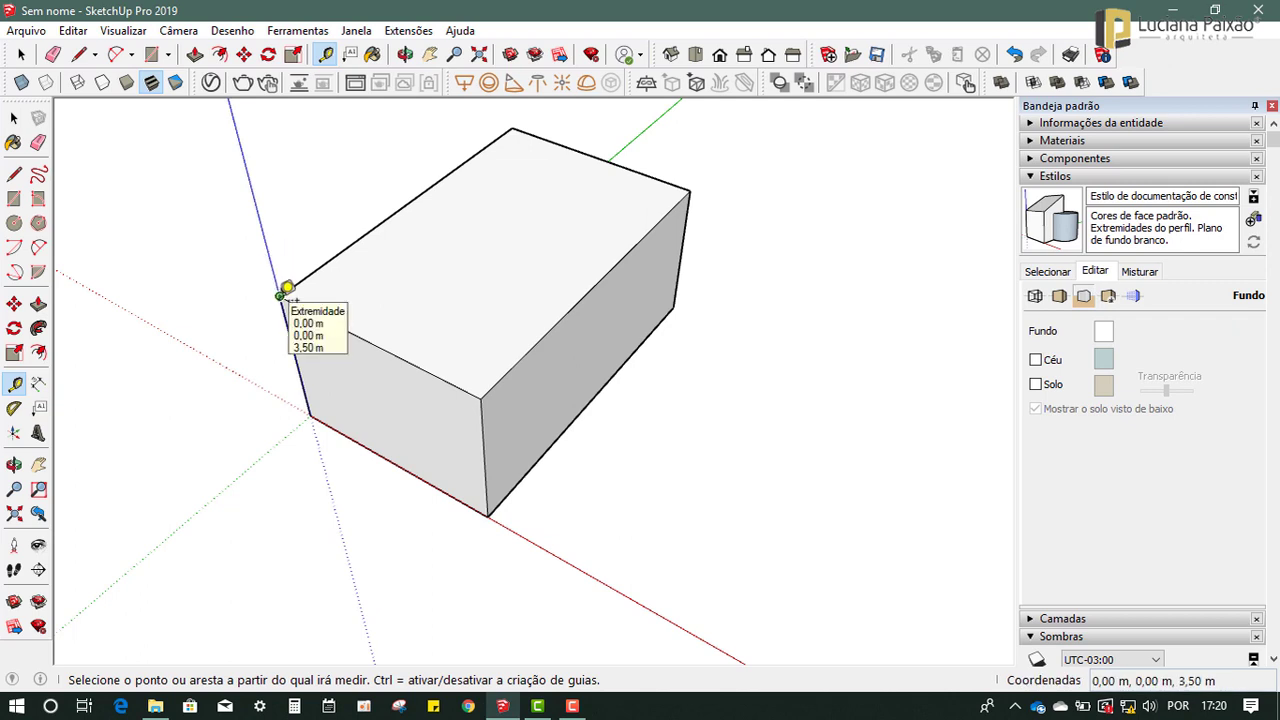
pyautogui.click(283, 292)
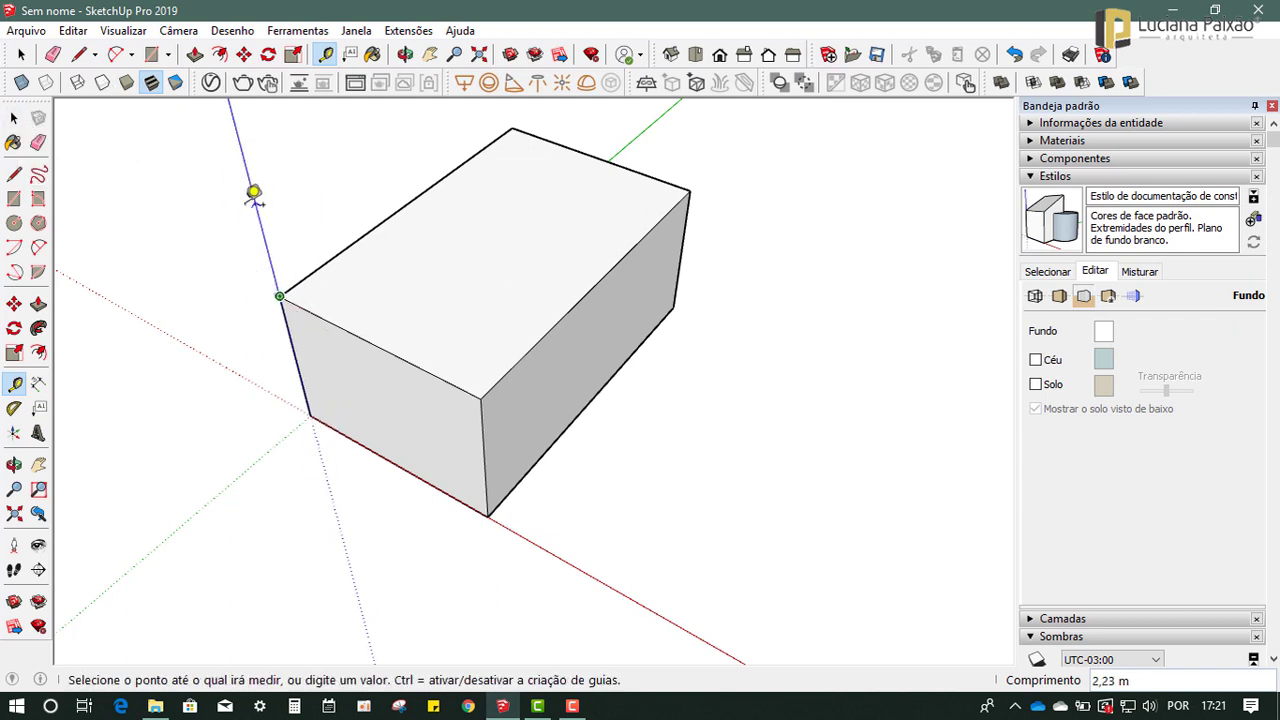
pyautogui.click(13, 120)
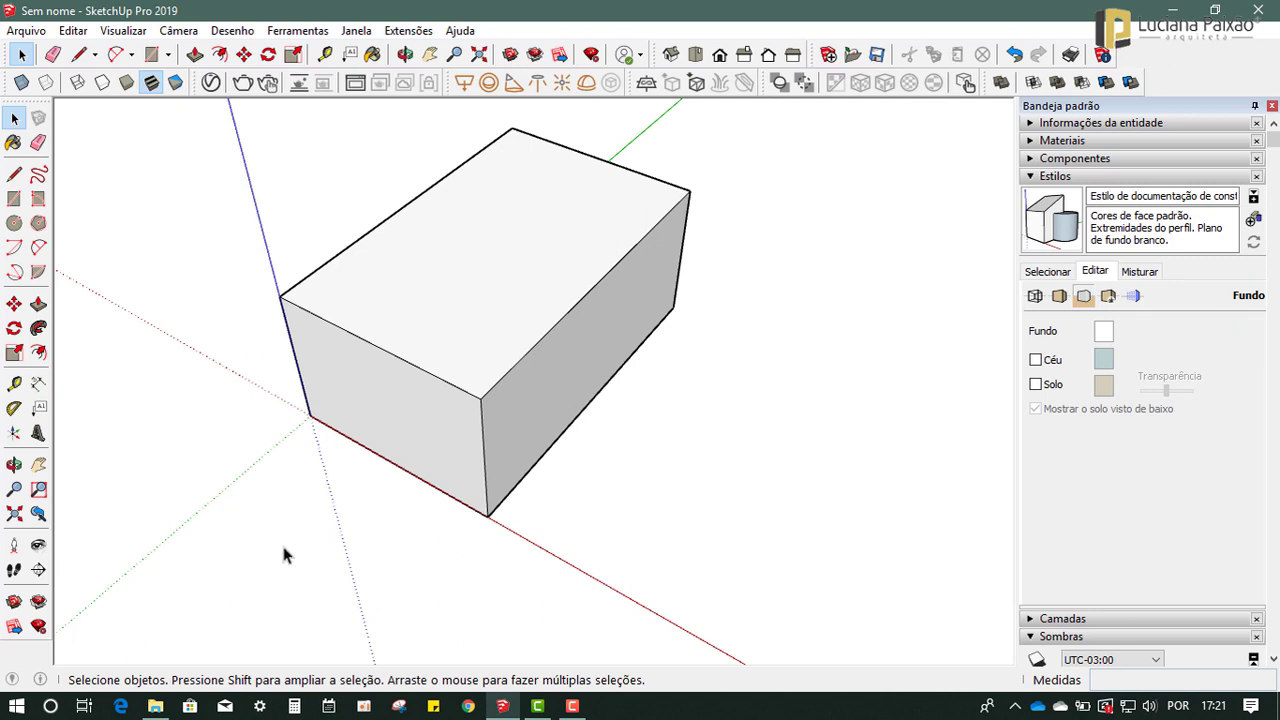
pyautogui.scroll(-2, 470, 529)
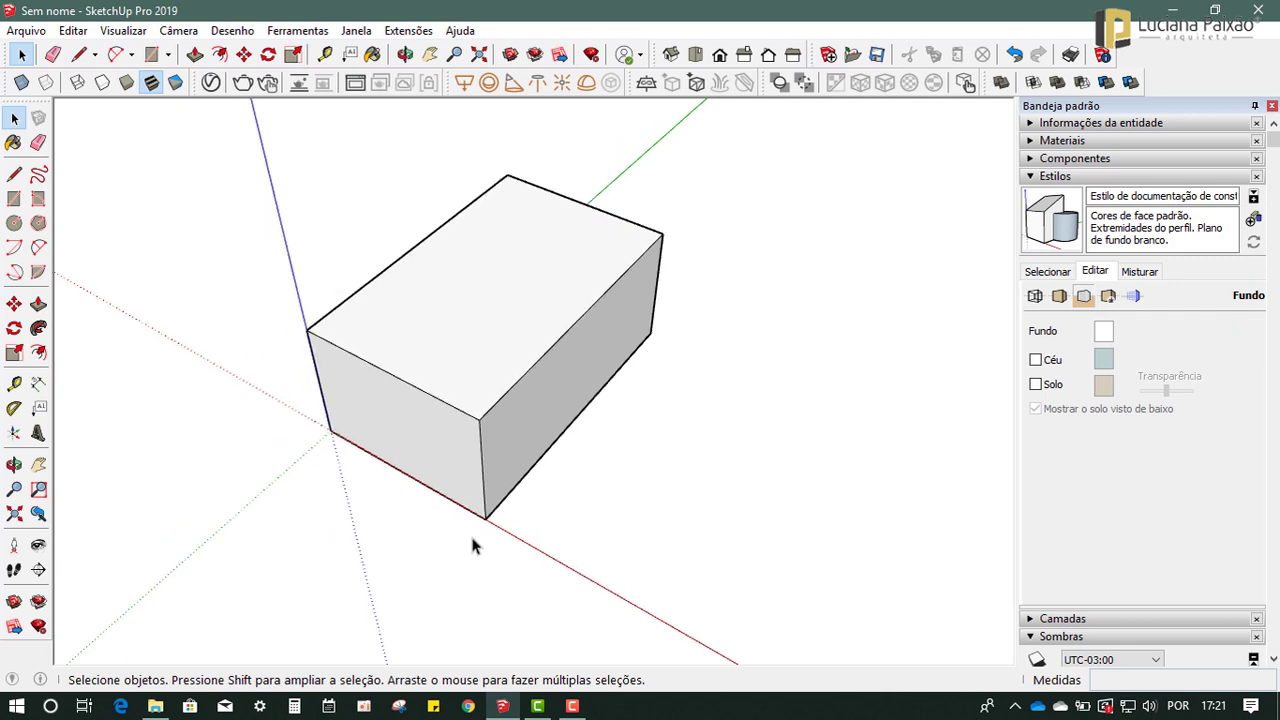
pyautogui.scroll(-1, 472, 530)
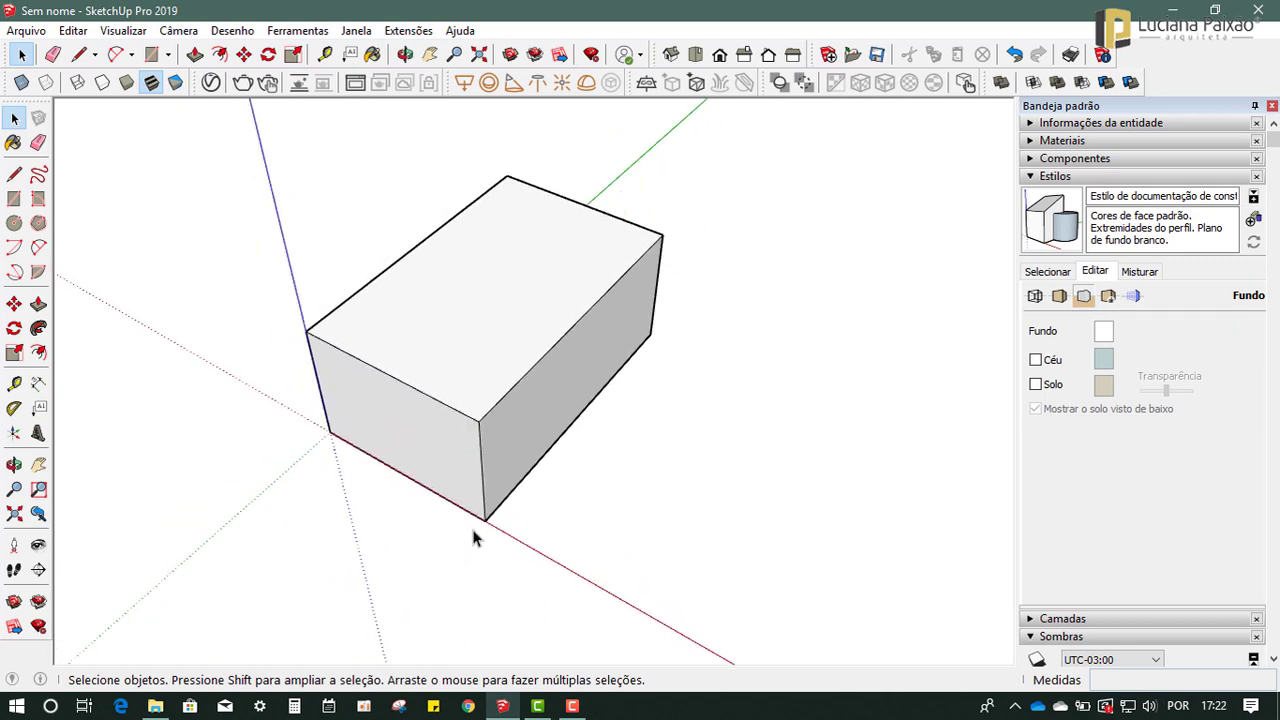
pyautogui.scroll(-1, 470, 526)
pyautogui.scroll(2, 442, 330)
pyautogui.scroll(-2, 442, 345)
pyautogui.scroll(-1, 443, 365)
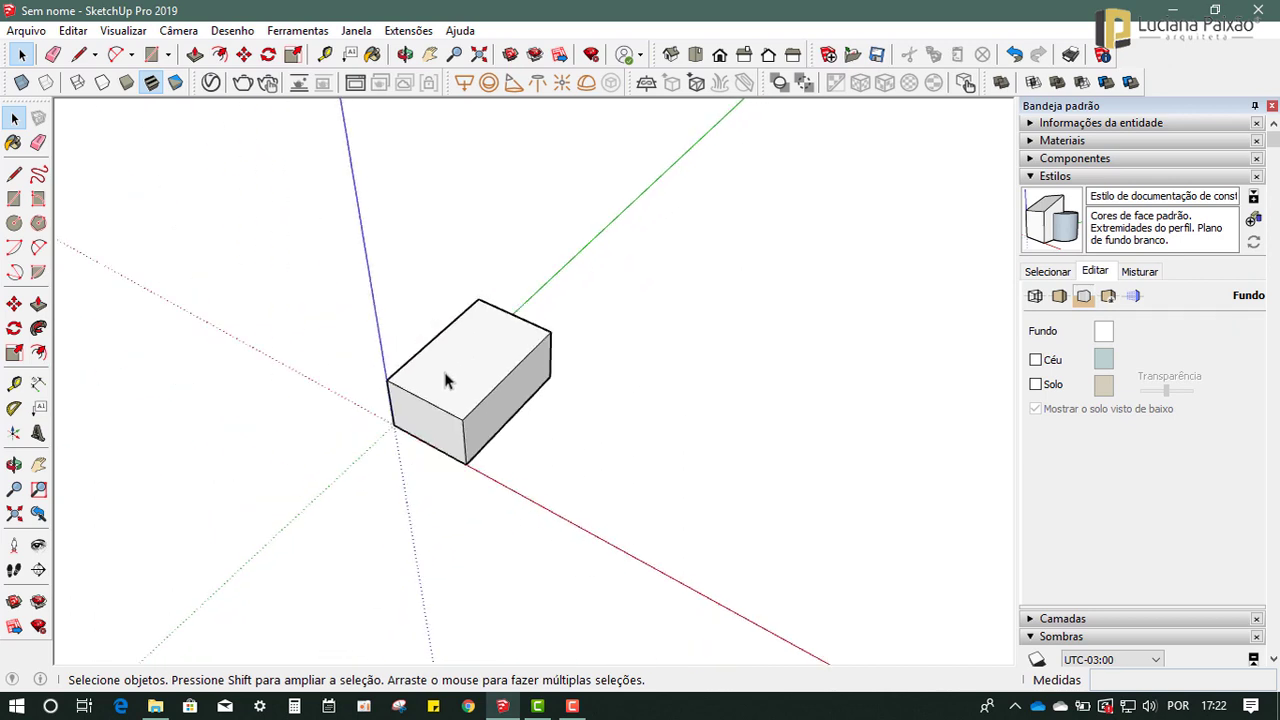
pyautogui.scroll(2, 443, 380)
pyautogui.scroll(2, 450, 420)
pyautogui.scroll(1, 458, 450)
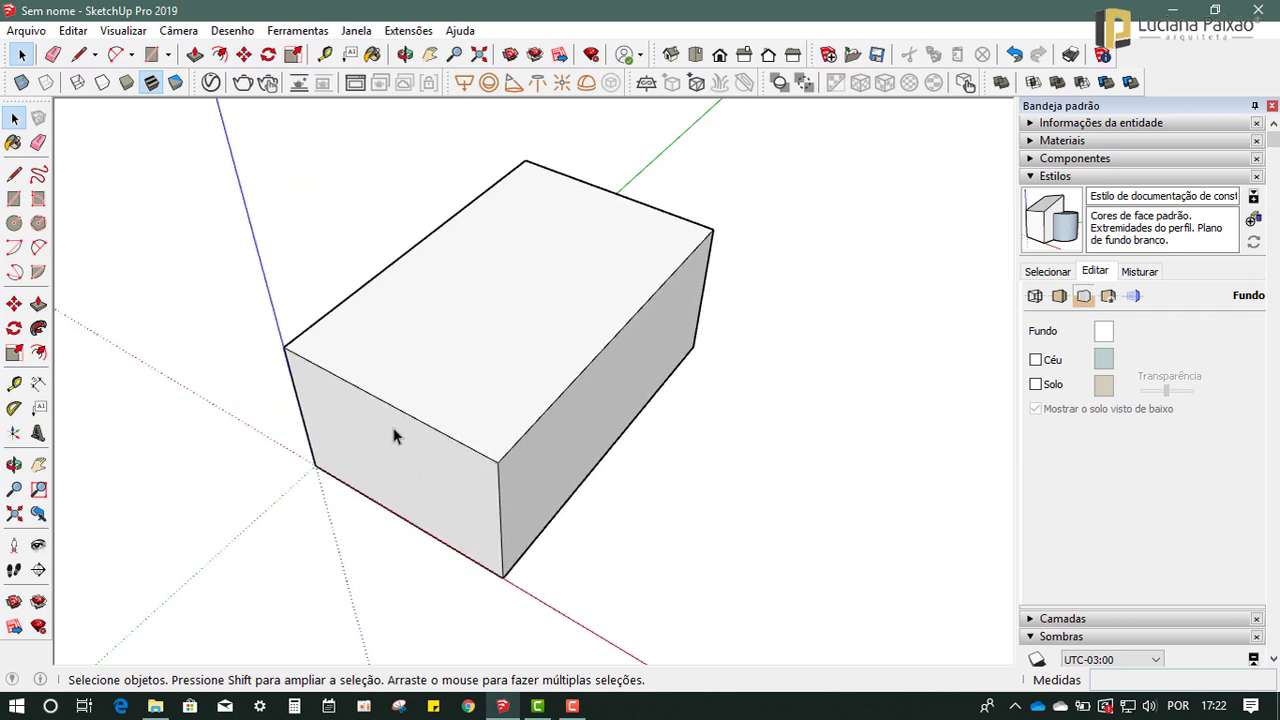
pyautogui.click(14, 466)
pyautogui.moveTo(272, 385)
pyautogui.mouseDown()
pyautogui.moveTo(716, 350)
pyautogui.moveTo(326, 337)
pyautogui.moveTo(623, 369)
pyautogui.moveTo(409, 406)
pyautogui.moveTo(610, 405)
pyautogui.moveTo(200, 363)
pyautogui.moveTo(757, 457)
pyautogui.moveTo(457, 429)
pyautogui.moveTo(390, 398)
pyautogui.mouseUp()
pyautogui.press('space')
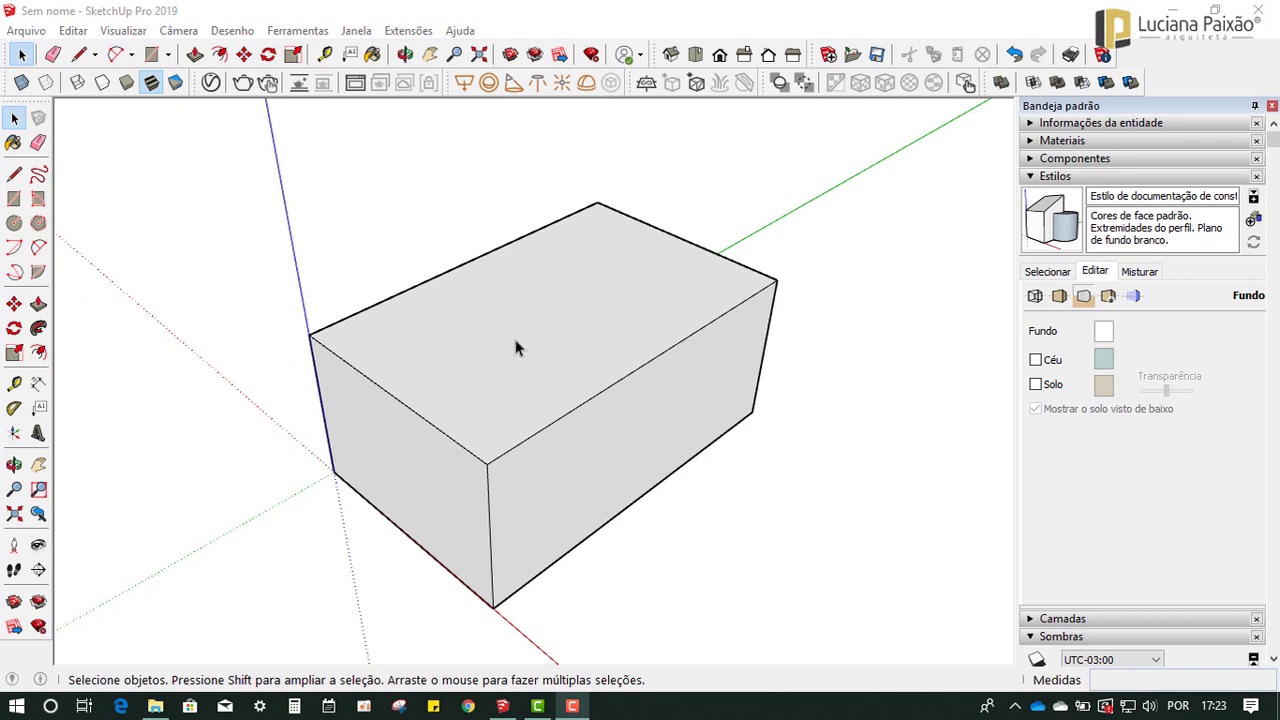
pyautogui.scroll(-1, 516, 347)
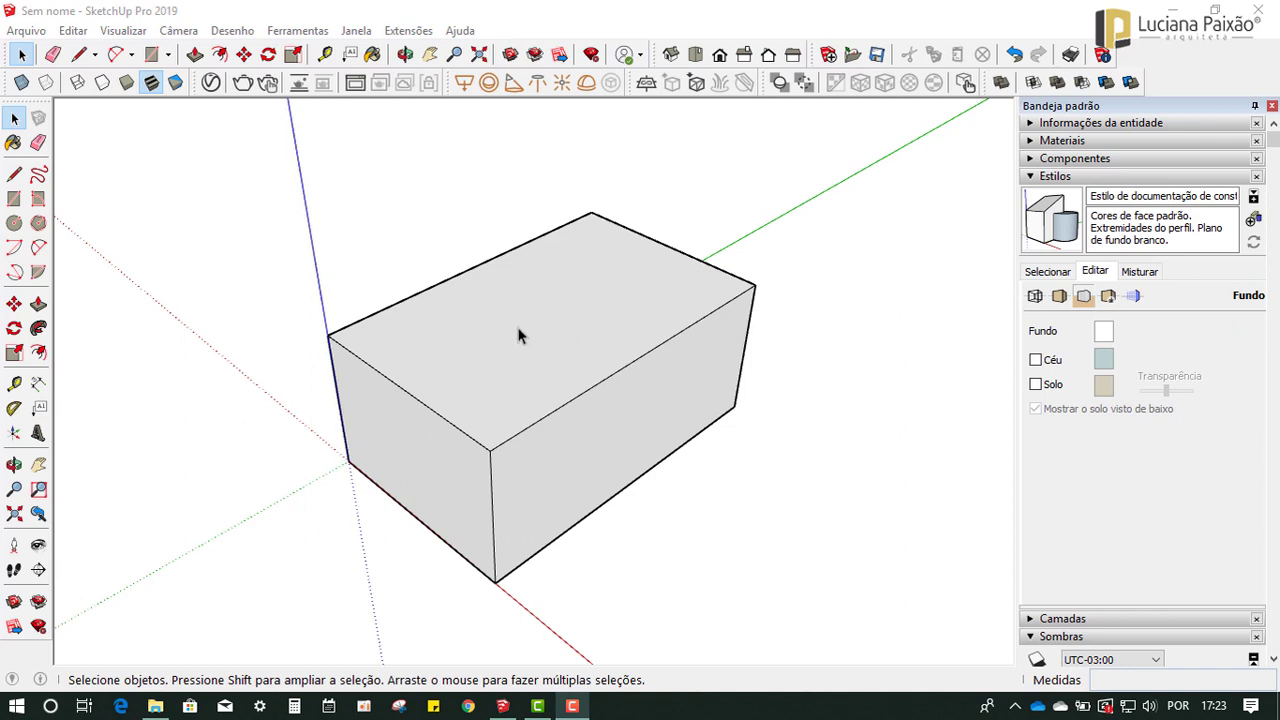
# Step: Select every face and edge of the box and make it a group with Criar grupo
pyautogui.click(518, 335)
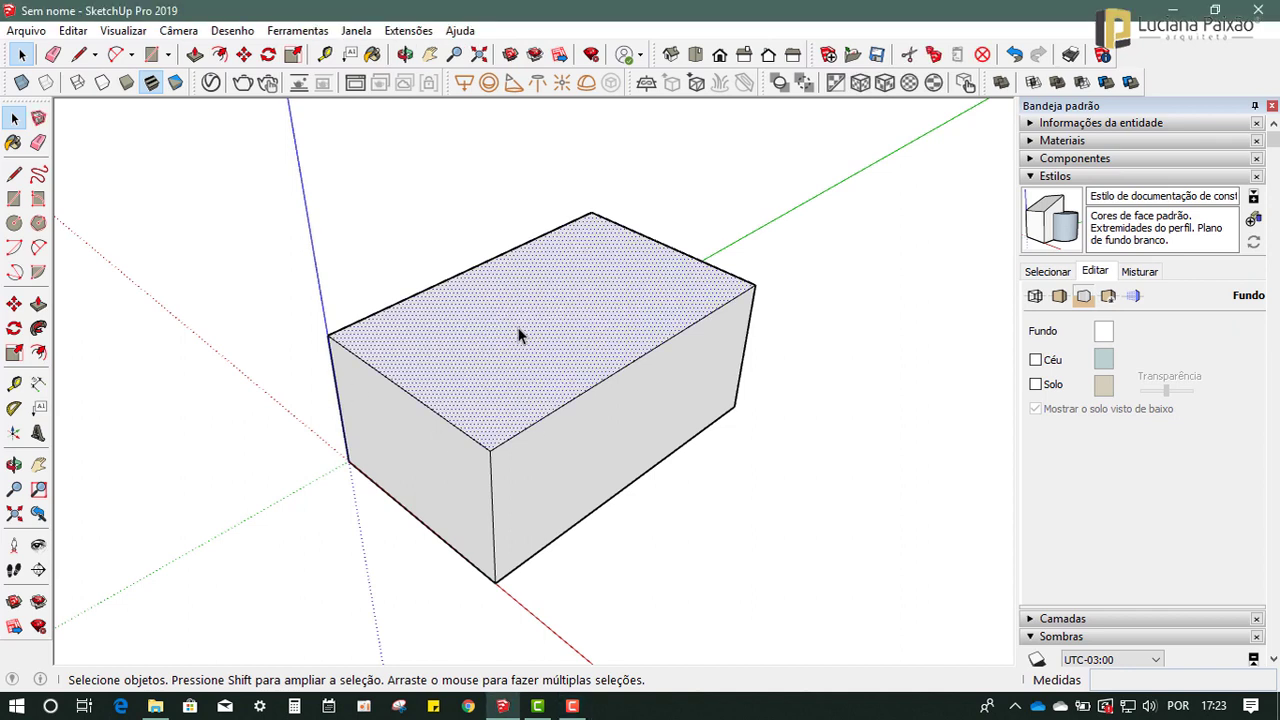
pyautogui.tripleClick(575, 328)
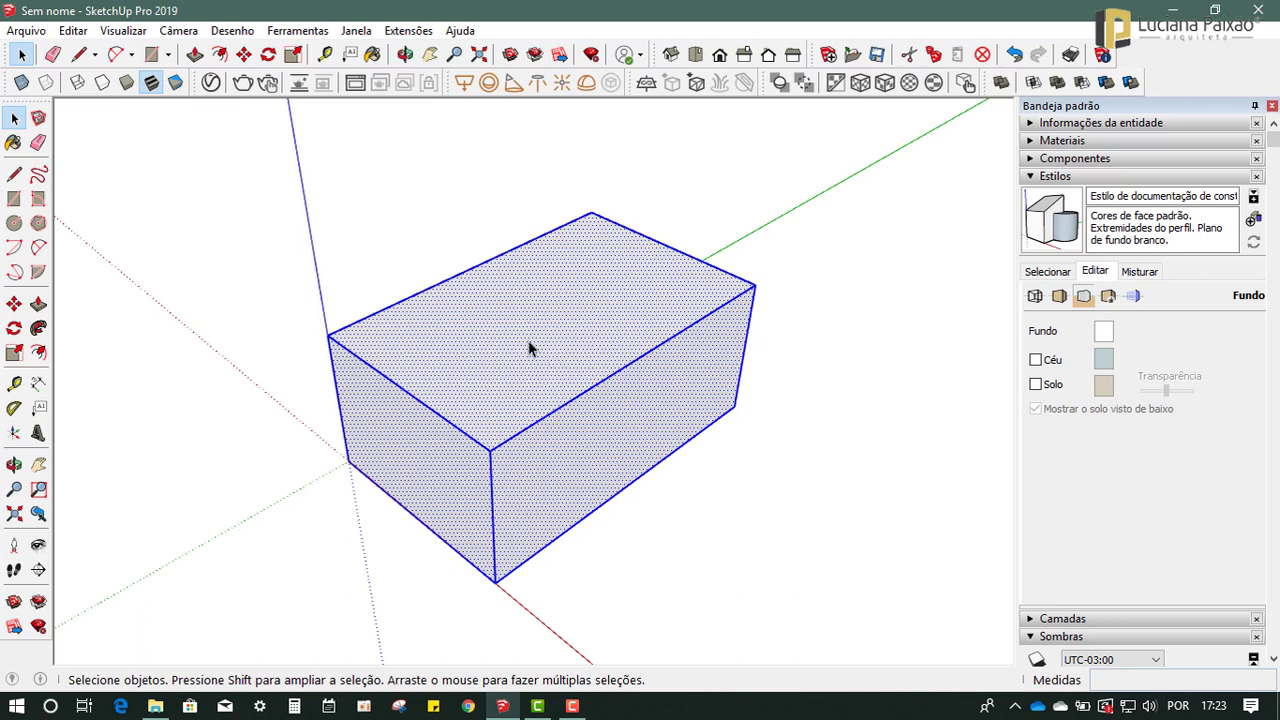
pyautogui.rightClick(498, 313)
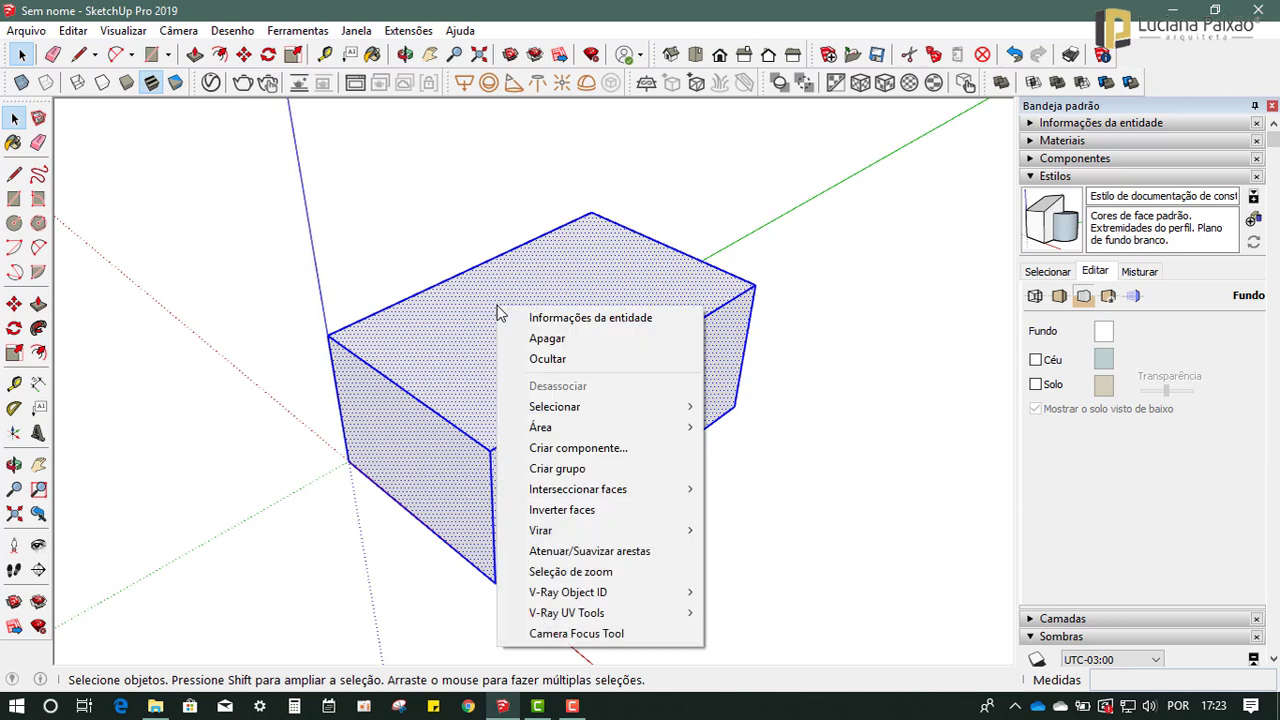
pyautogui.click(567, 475)
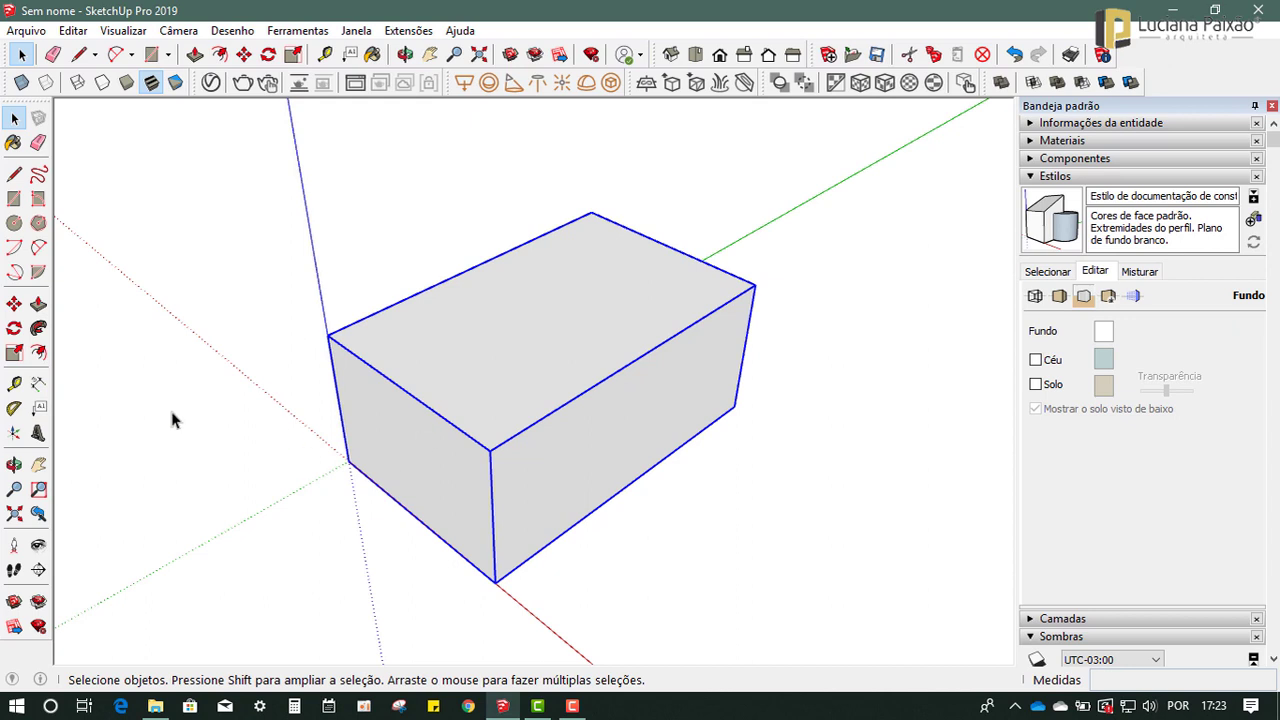
# Step: Move the grouped box from its bottom corner 6,5 m along the green axis
pyautogui.click(15, 304)
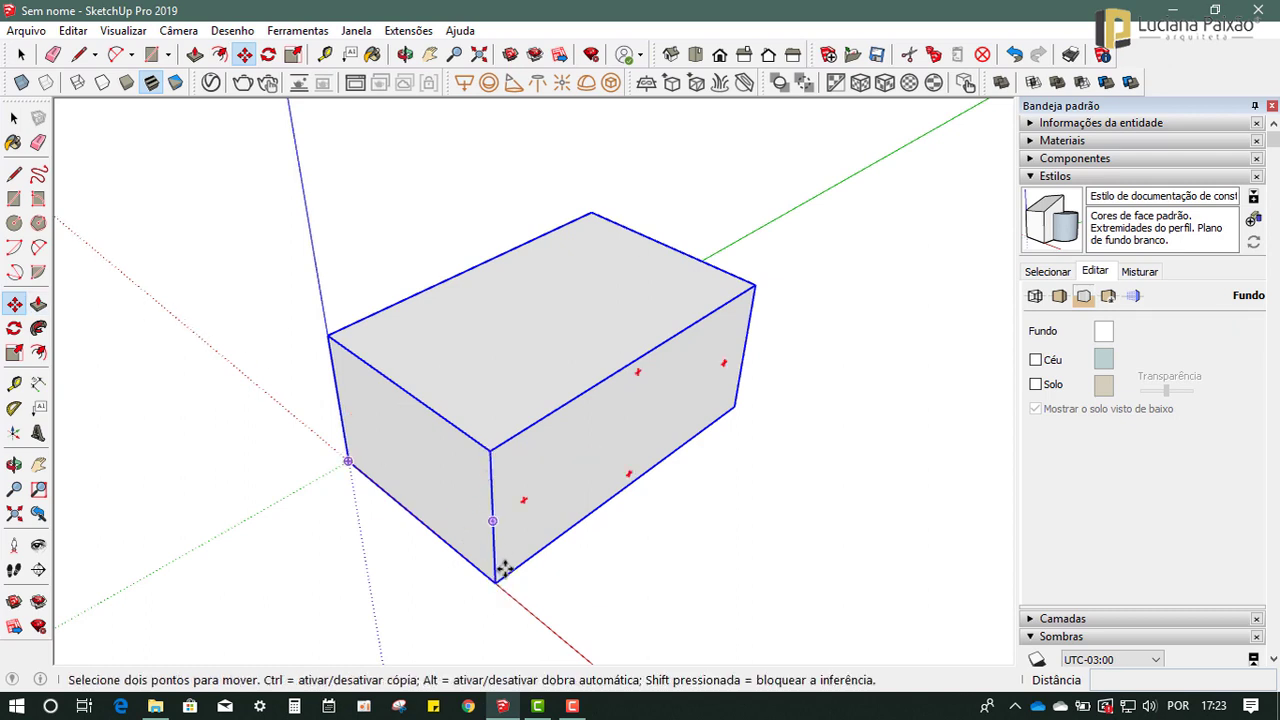
pyautogui.click(497, 577)
pyautogui.write('6,5')
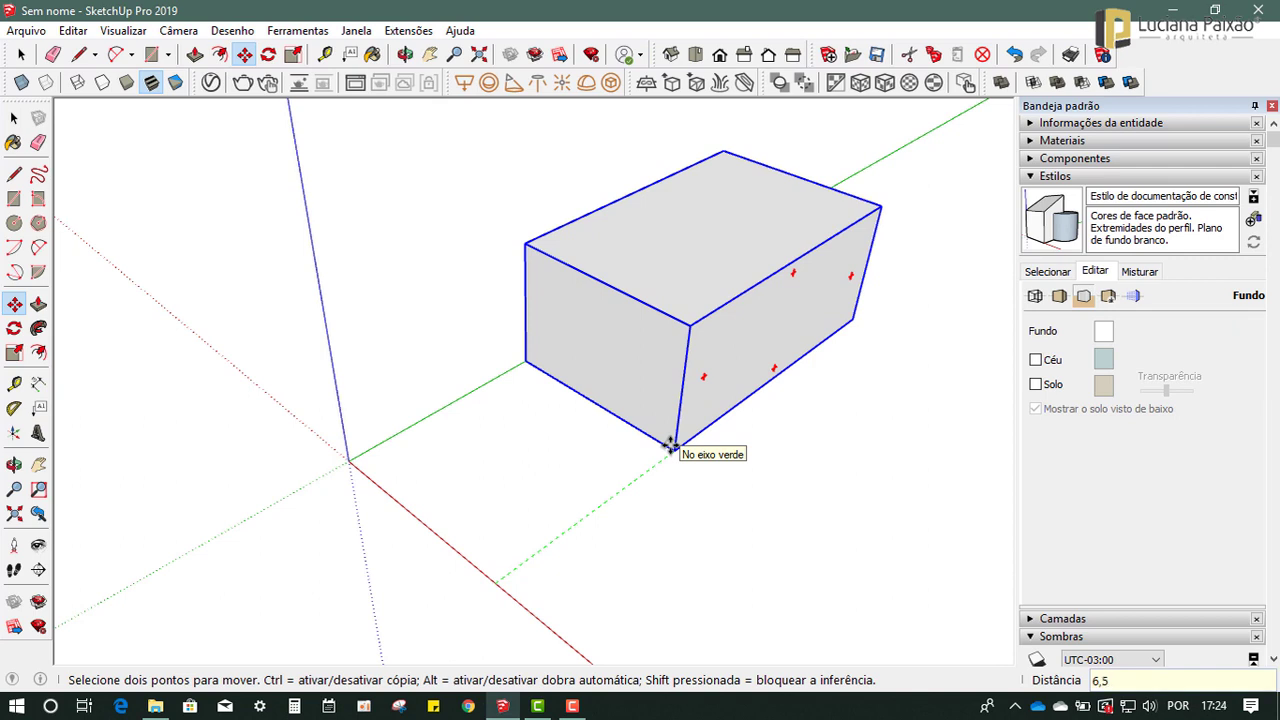
pyautogui.press('Return')
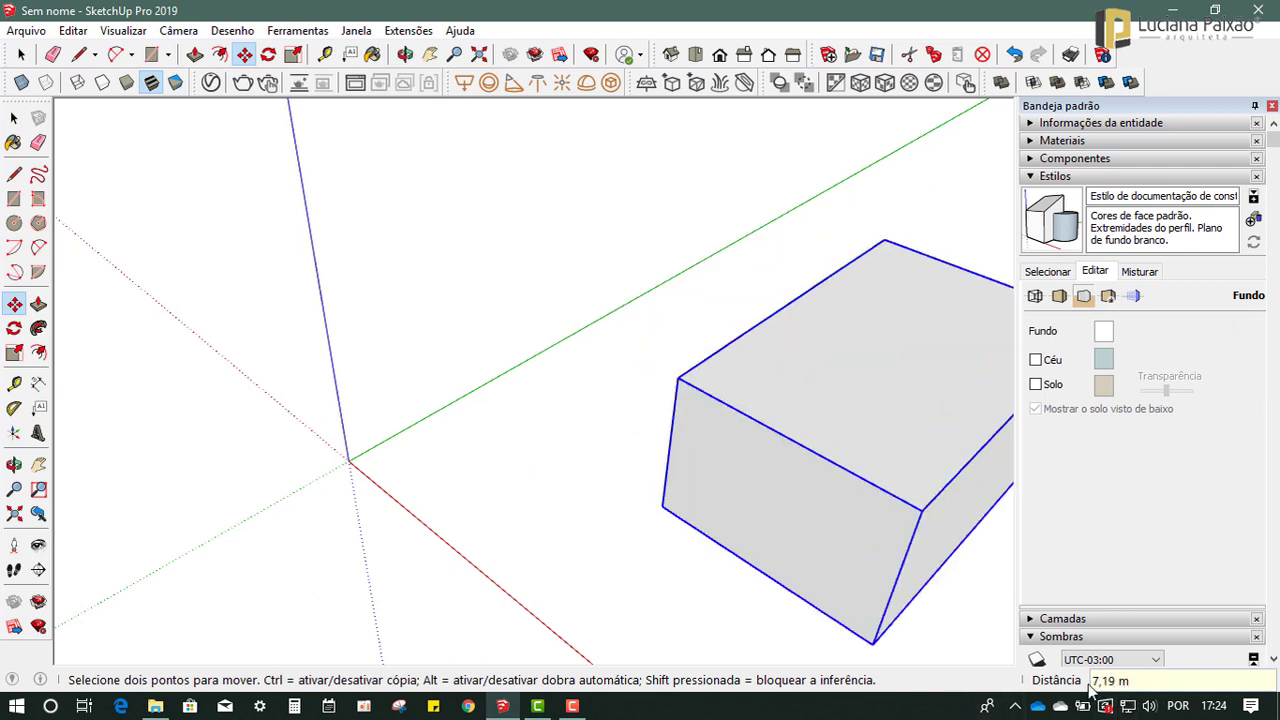
pyautogui.write('6,5')
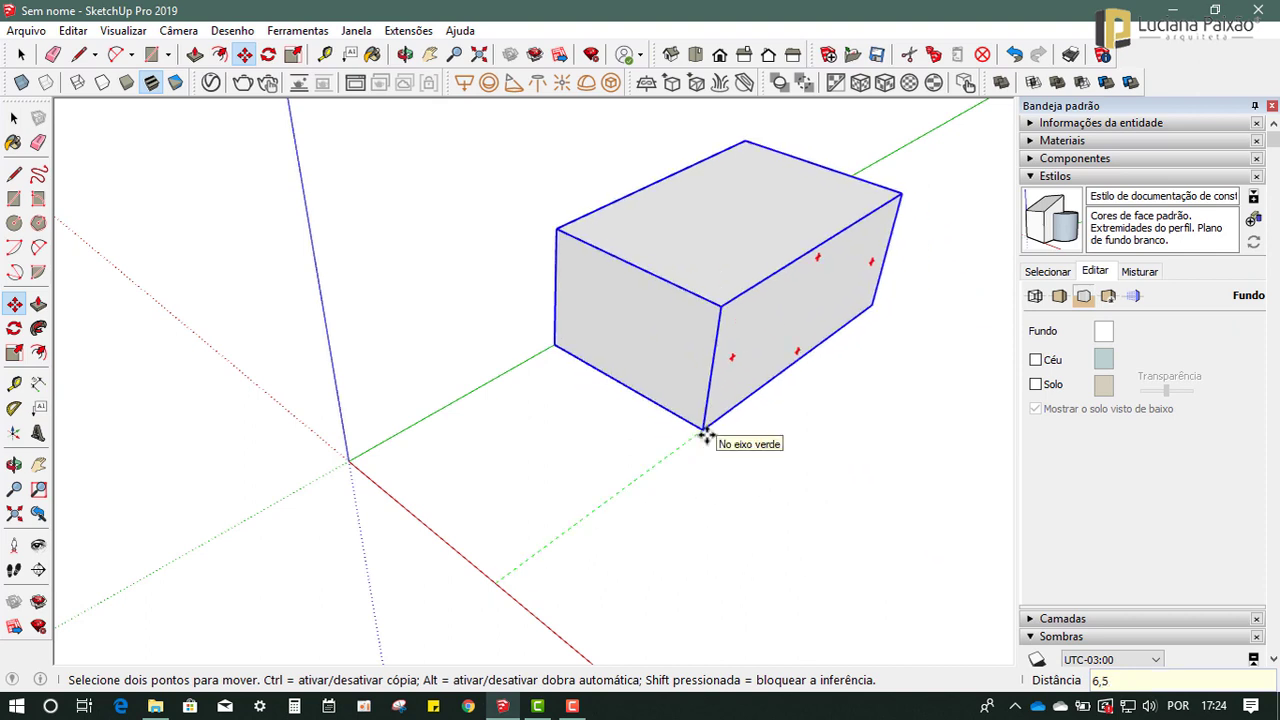
pyautogui.press('Return')
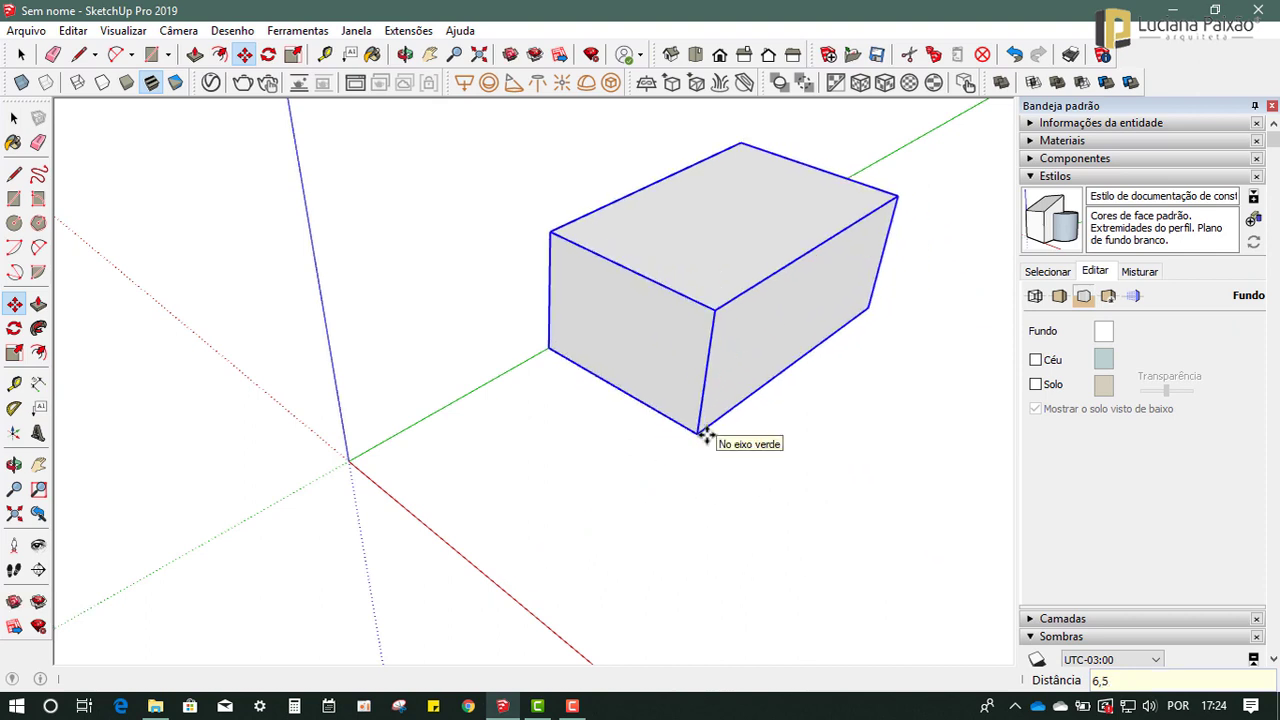
pyautogui.click(15, 386)
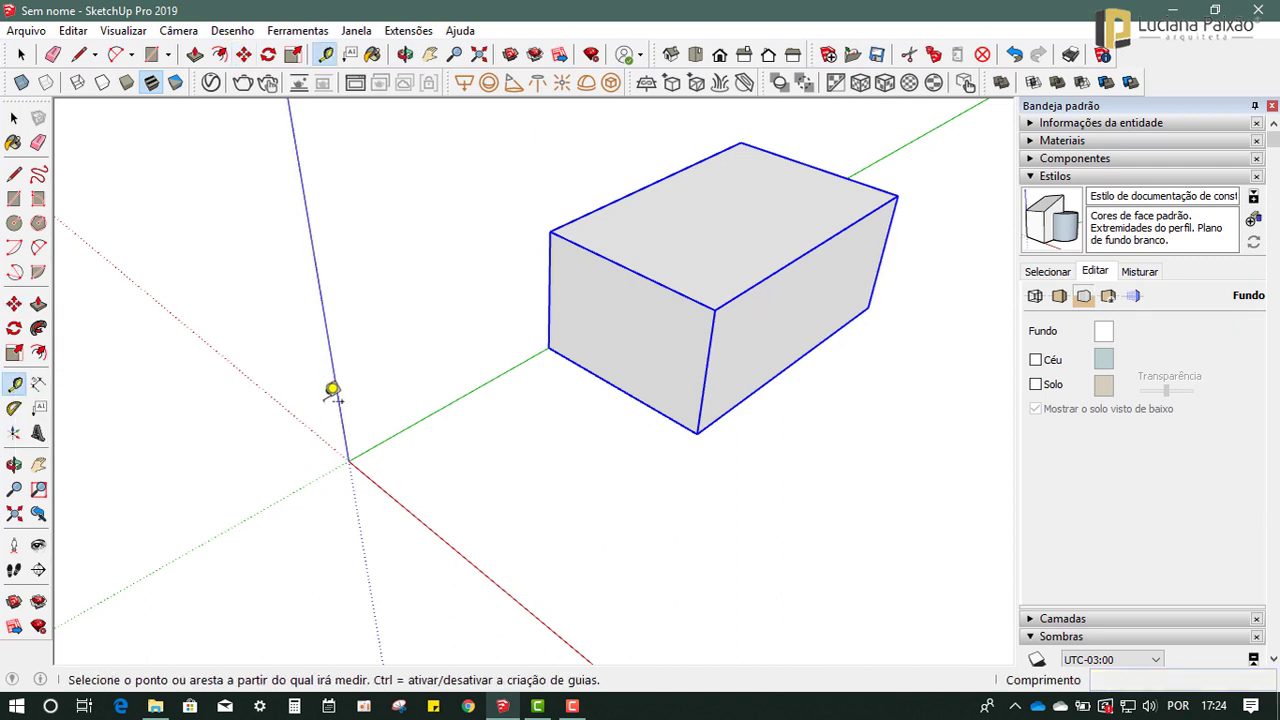
pyautogui.click(348, 461)
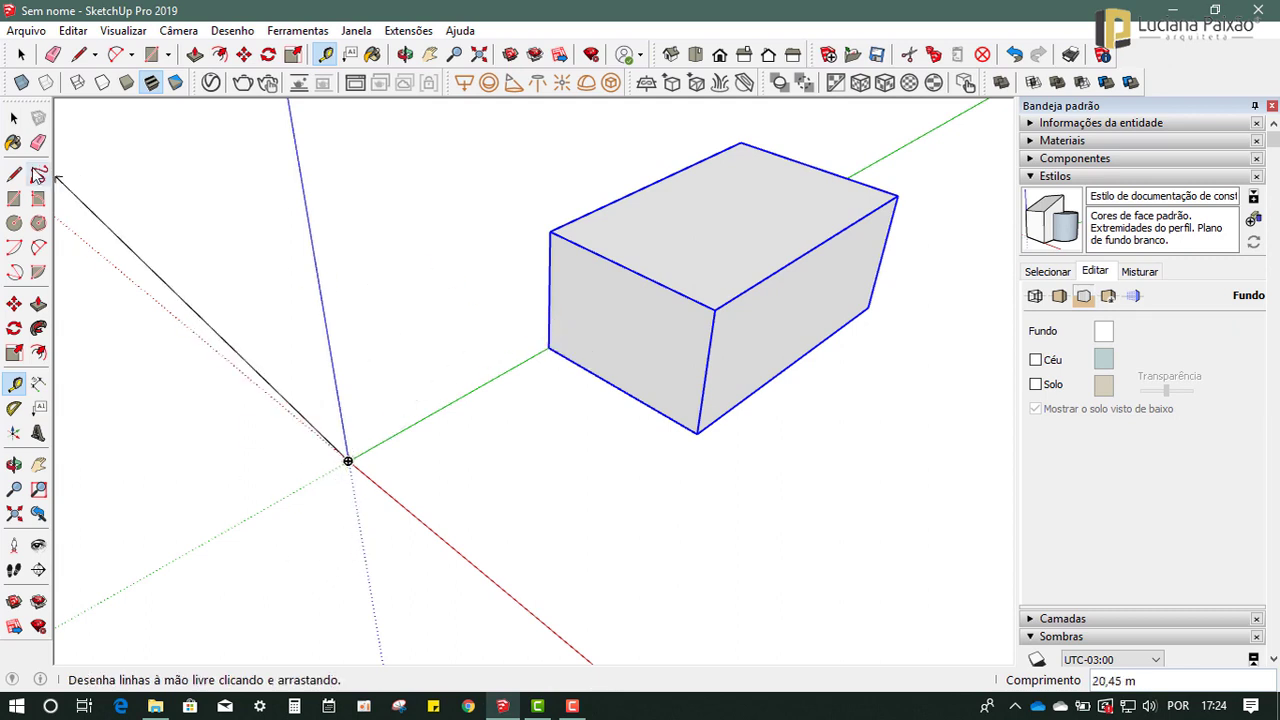
pyautogui.click(14, 118)
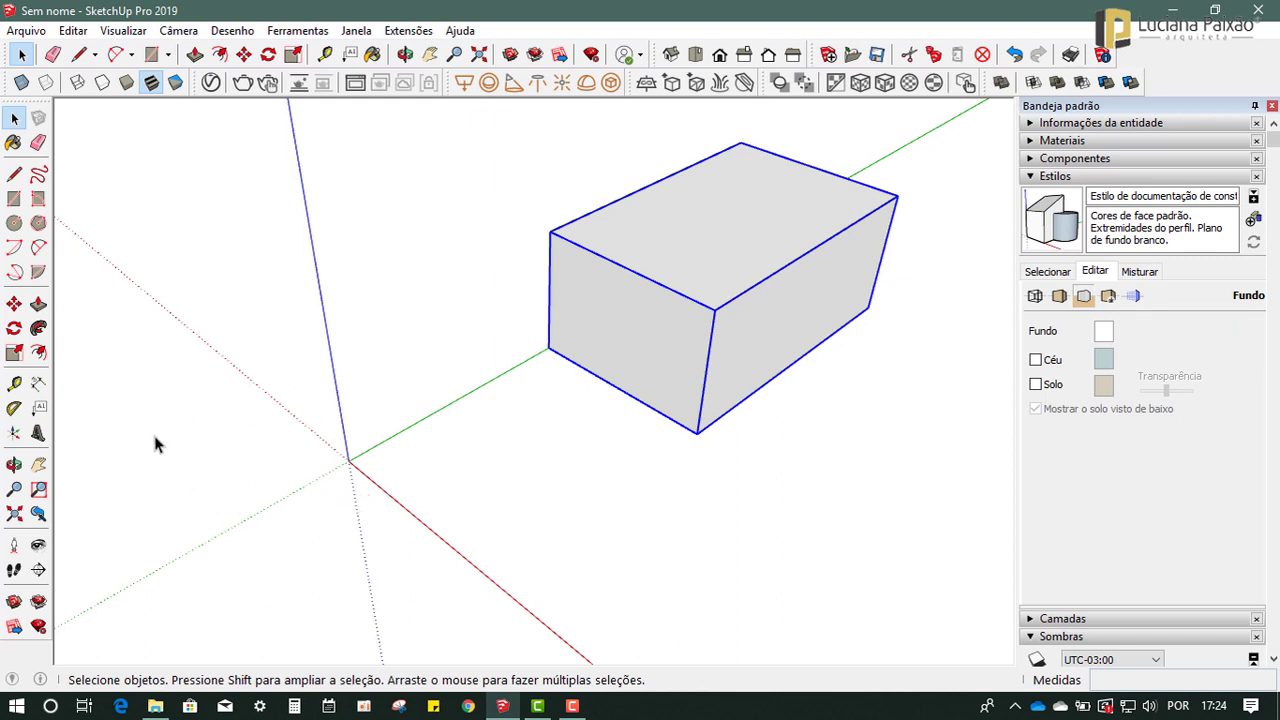
# Step: Rotate the grouped box 35° about its lower corner, then orbit to inspect the tilt
pyautogui.click(15, 331)
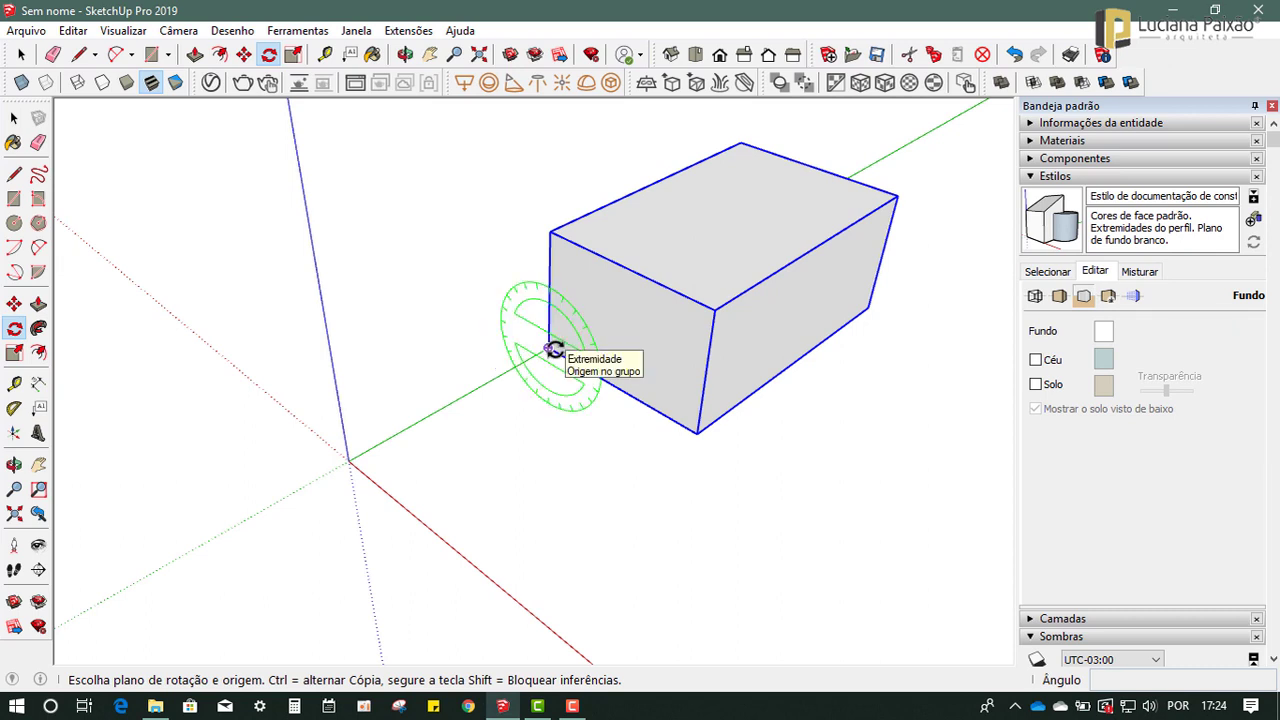
pyautogui.click(548, 348)
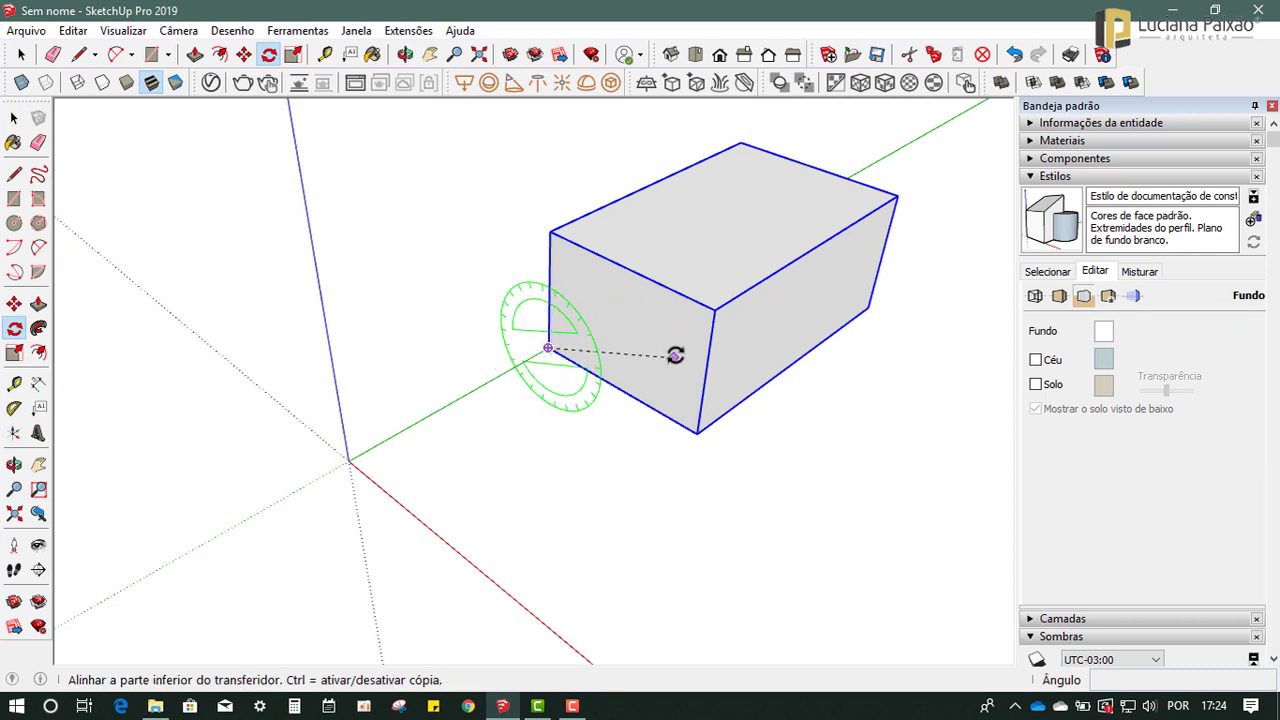
pyautogui.click(696, 433)
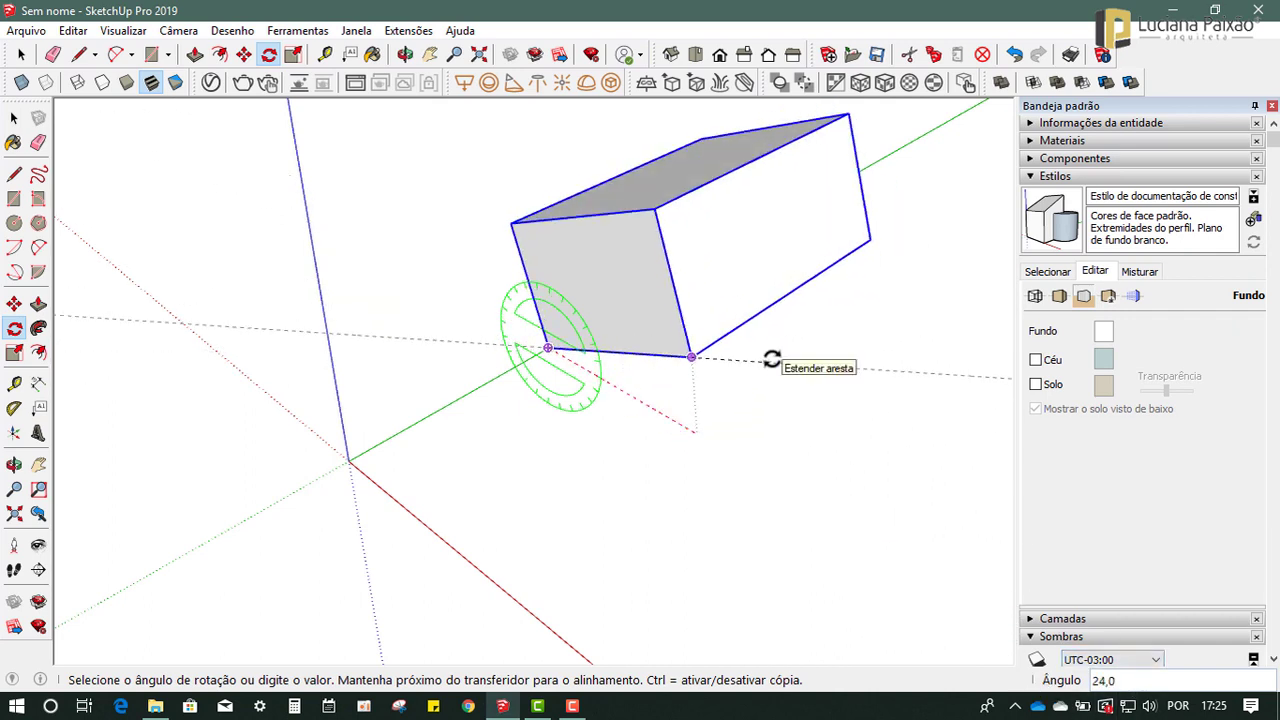
pyautogui.write('35')
pyautogui.press('Return')
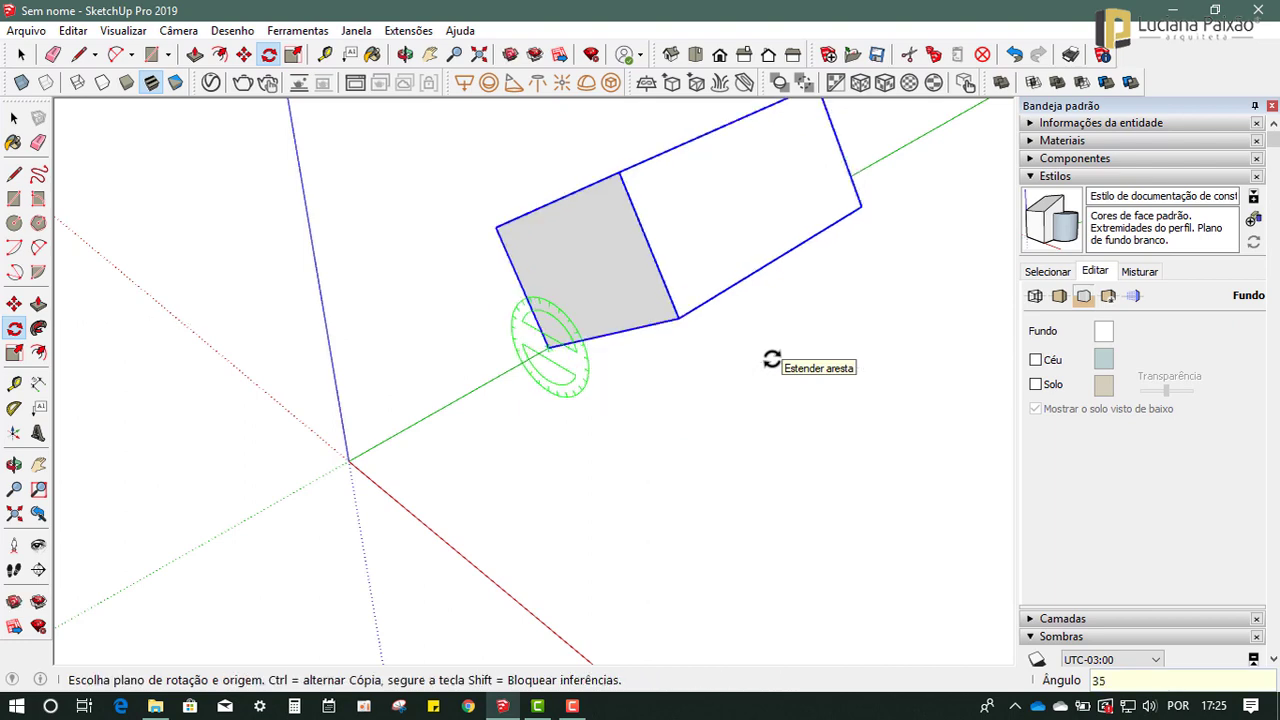
pyautogui.moveTo(336, 459)
pyautogui.mouseDown(button='middle')
pyautogui.moveTo(534, 380)
pyautogui.moveTo(660, 237)
pyautogui.moveTo(534, 289)
pyautogui.moveTo(290, 300)
pyautogui.moveTo(566, 409)
pyautogui.moveTo(514, 443)
pyautogui.moveTo(414, 451)
pyautogui.mouseUp(button='middle')
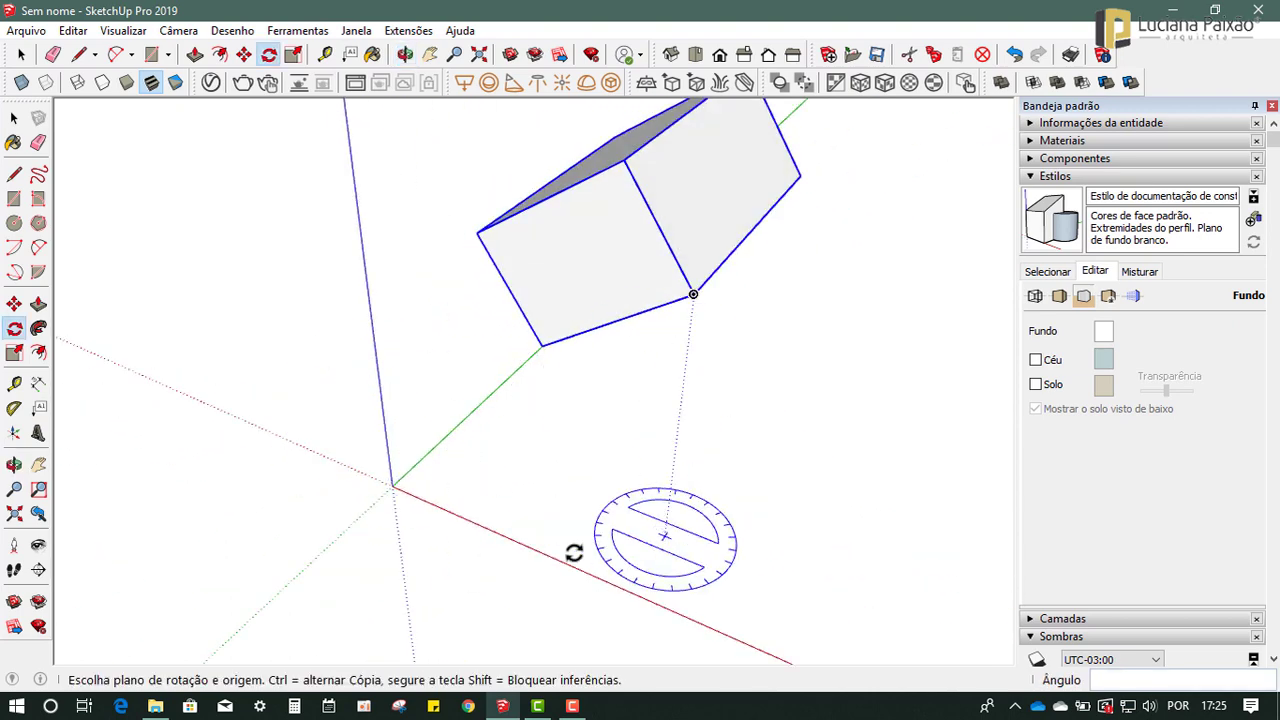
pyautogui.moveTo(571, 551); pyautogui.dragTo(523, 306, button='middle')
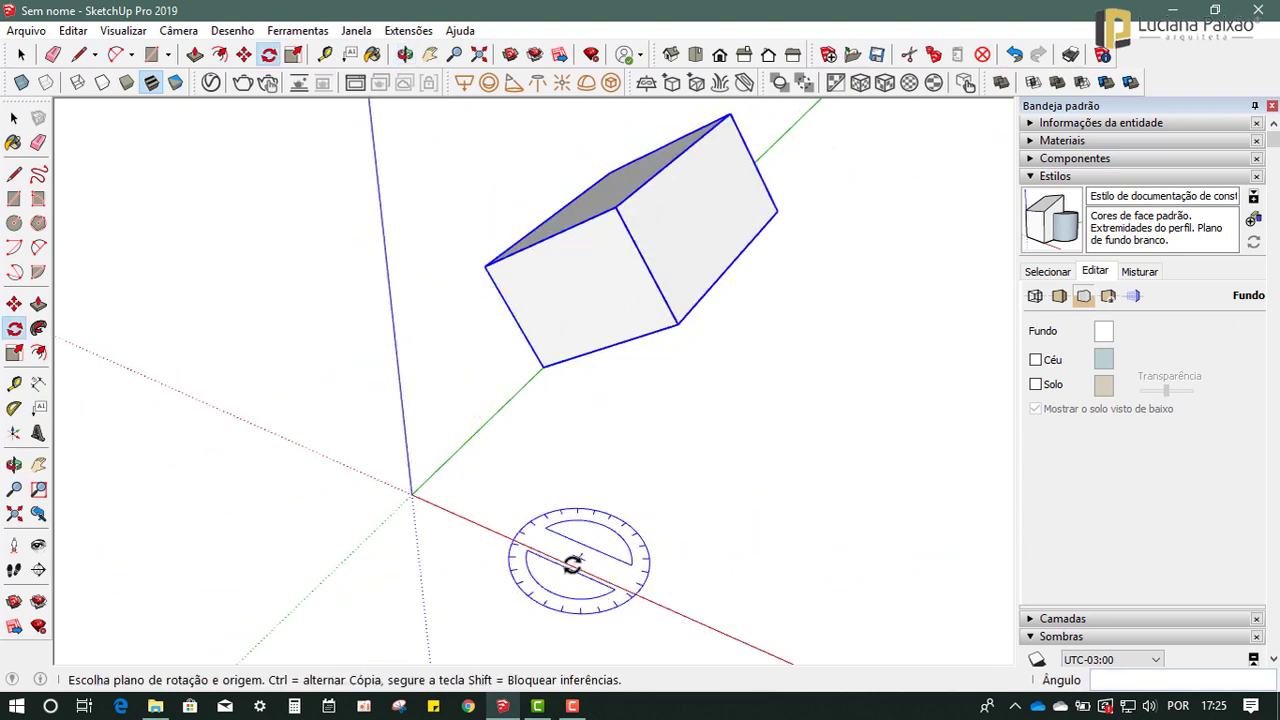
pyautogui.moveTo(571, 574); pyautogui.dragTo(626, 334, button='middle')
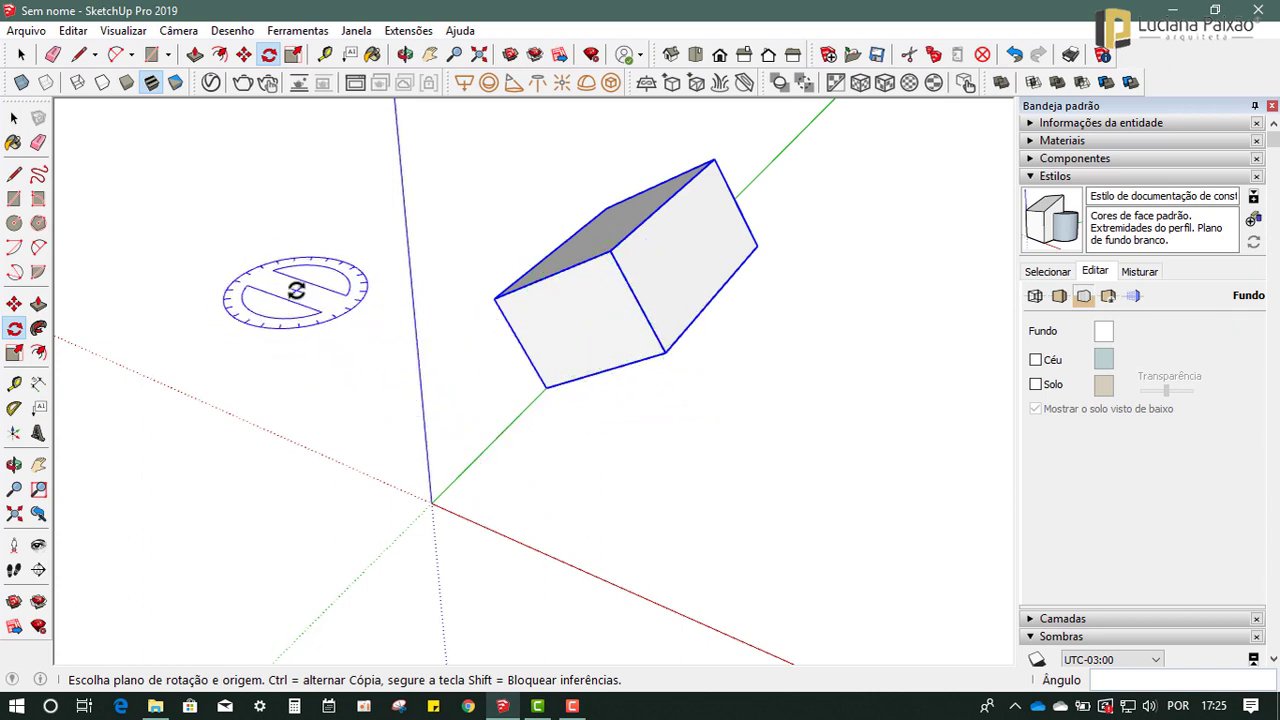
pyautogui.click(90, 31)
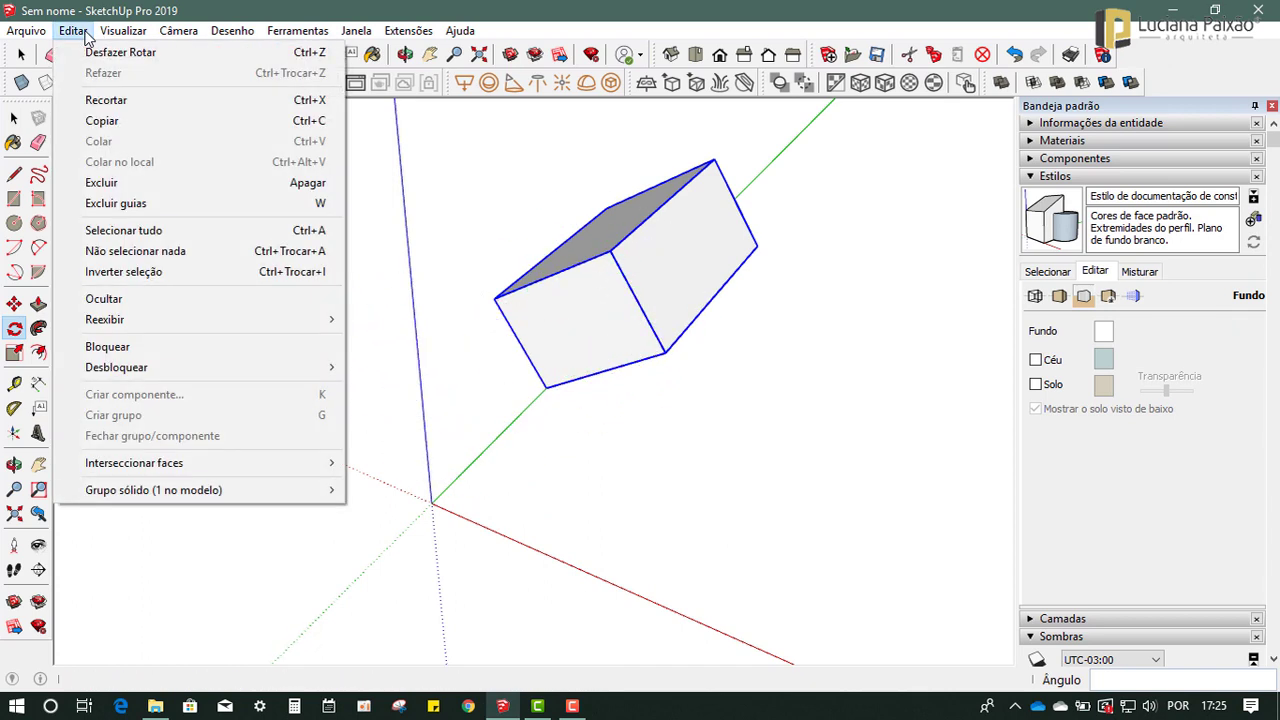
# Step: Undo the 35° rotation with Desfazer Rotar, deselect the box and orbit to check it
pyautogui.click(122, 56)
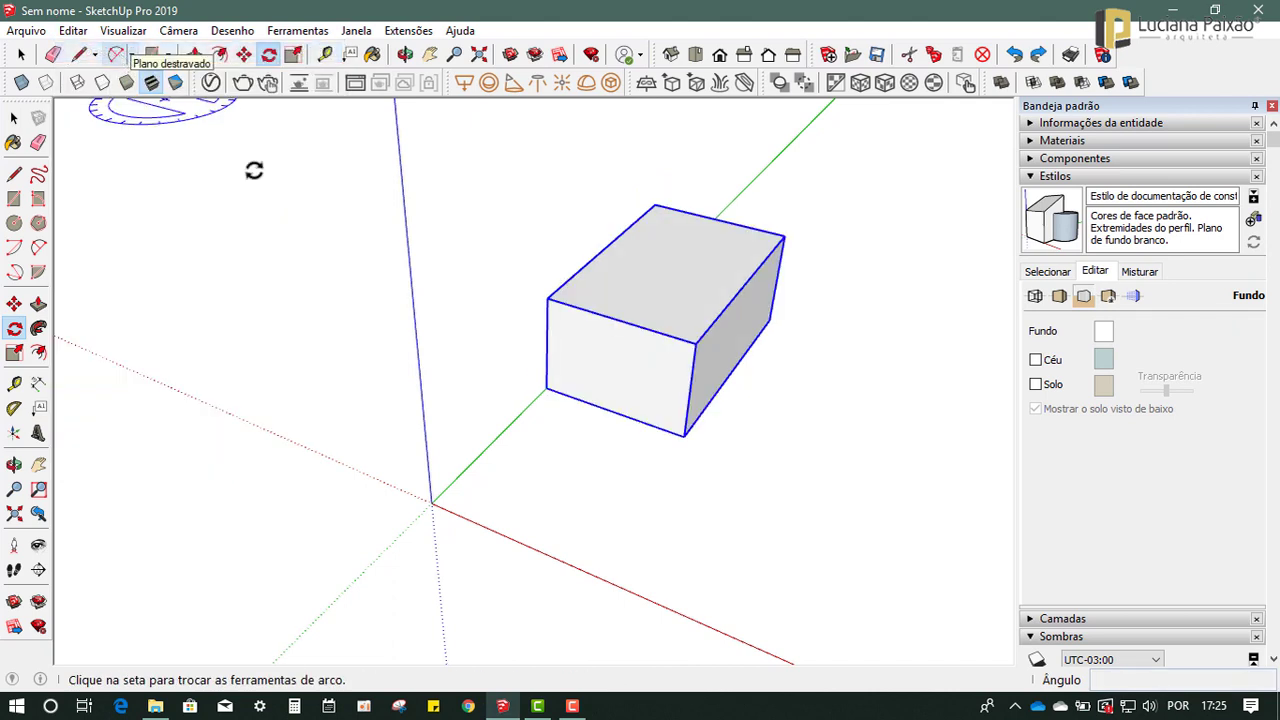
pyautogui.click(12, 120)
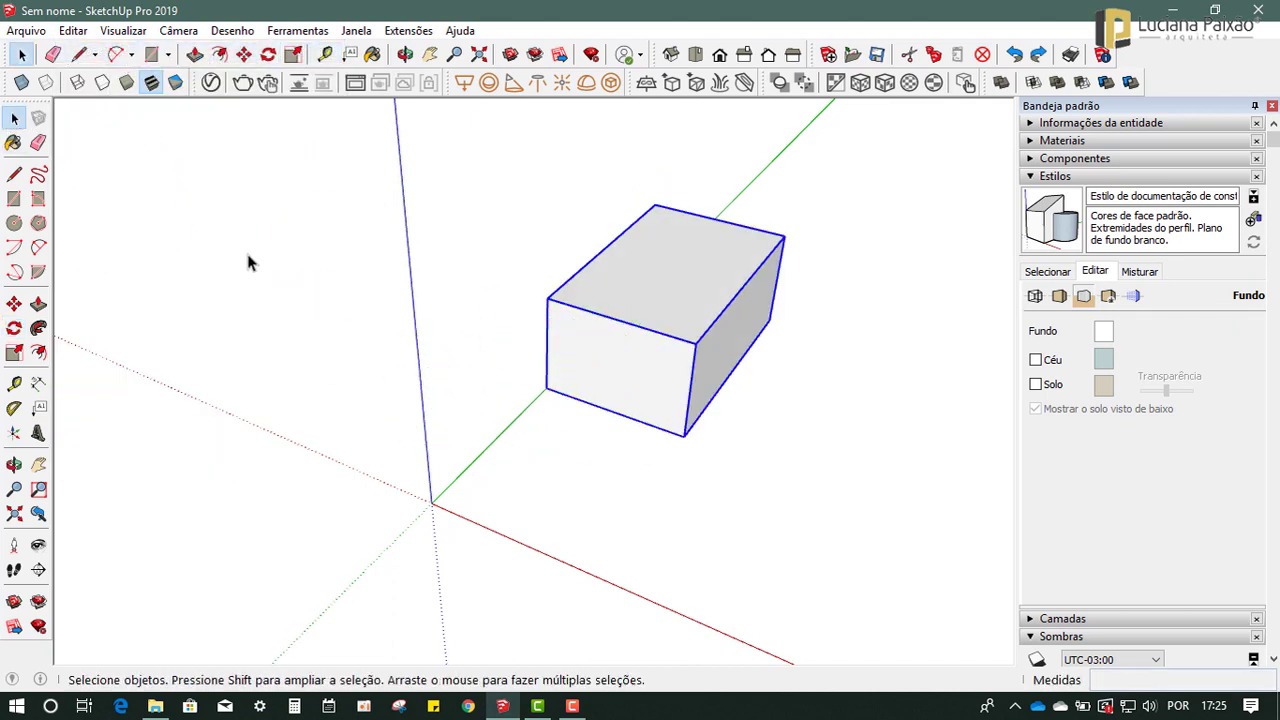
pyautogui.click(287, 340)
pyautogui.moveTo(708, 345)
pyautogui.mouseDown(button='middle')
pyautogui.moveTo(534, 354)
pyautogui.moveTo(600, 365)
pyautogui.mouseUp(button='middle')
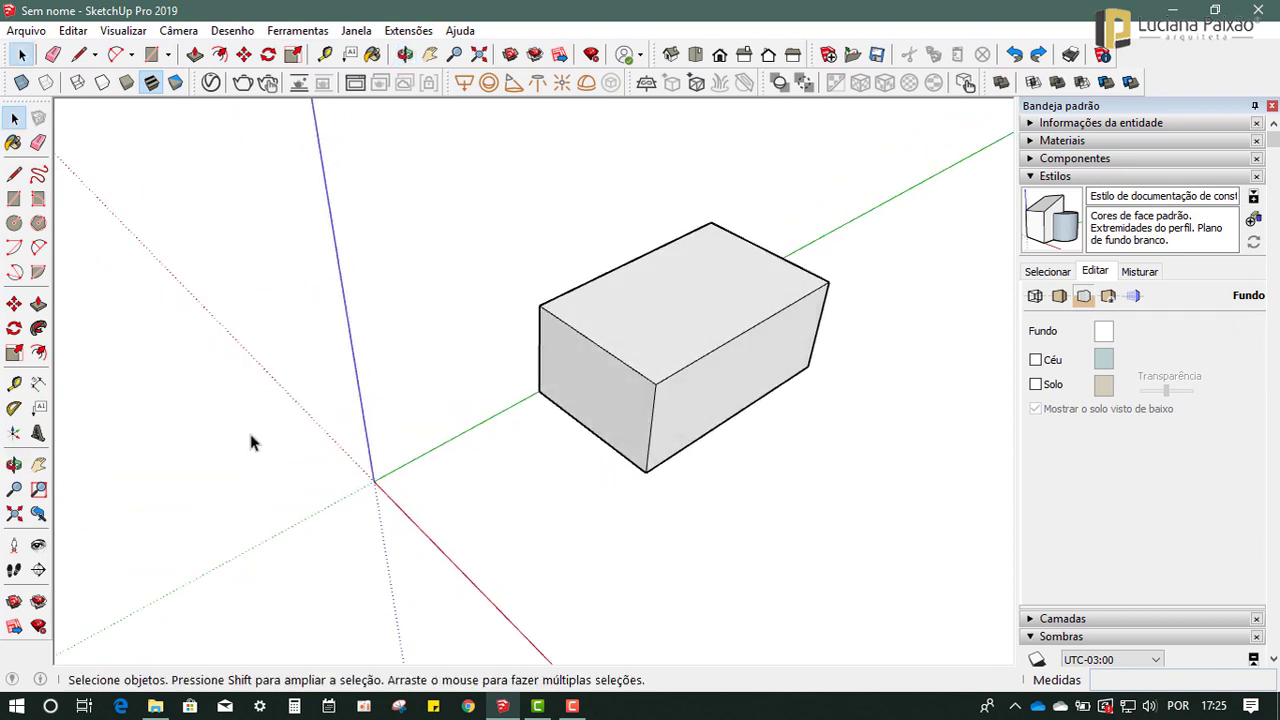